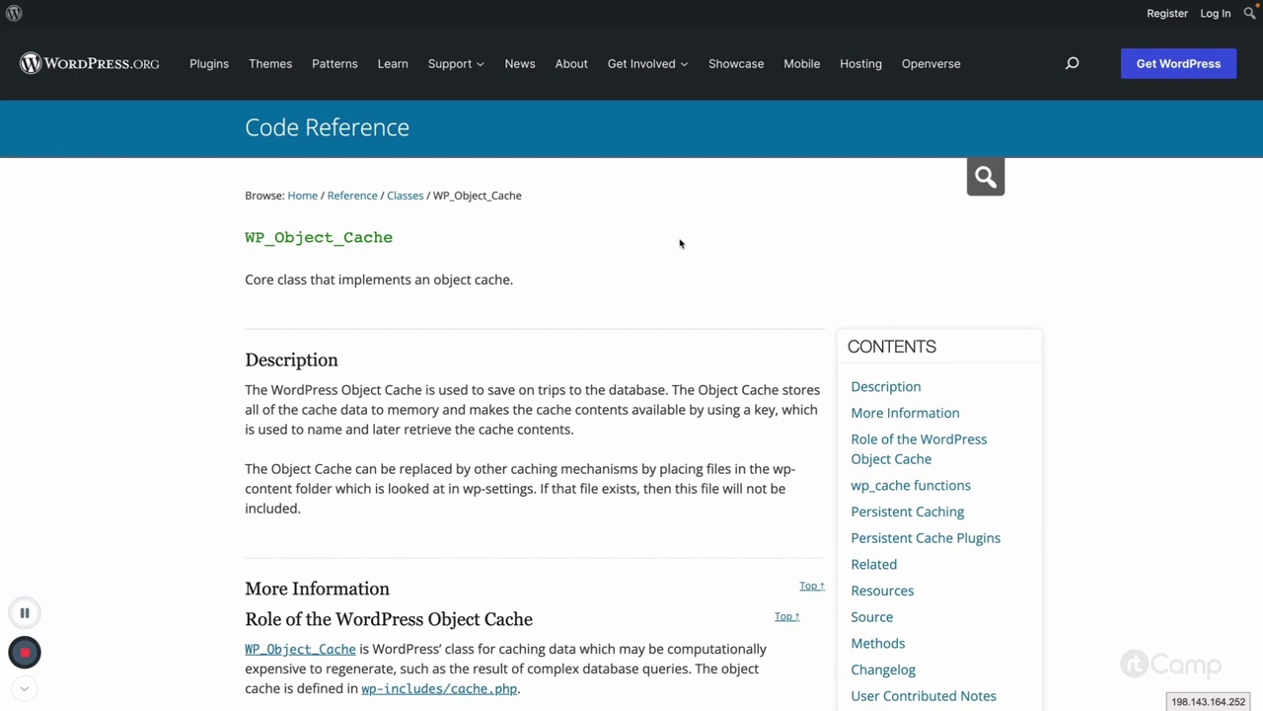
Step: Read the WP_Object_Cache reference's description and its section on the role of the WordPress Object Cache
double_click(350, 242)
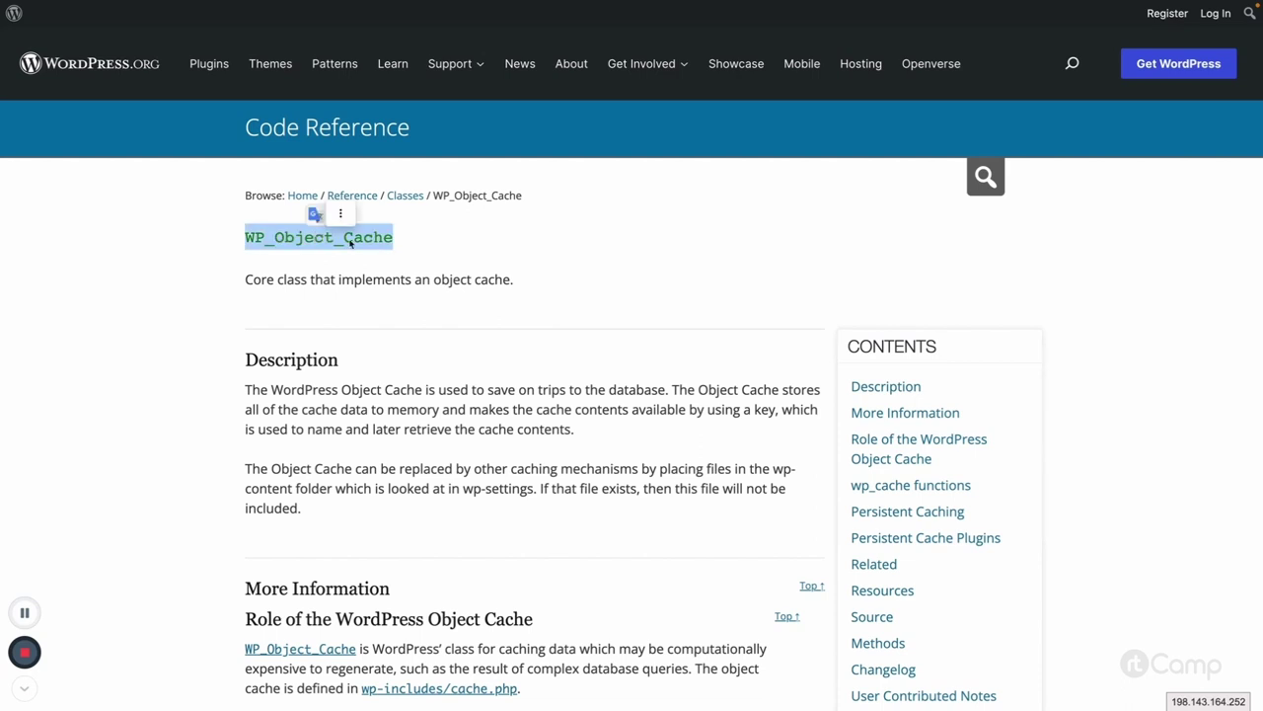
left_click(462, 244)
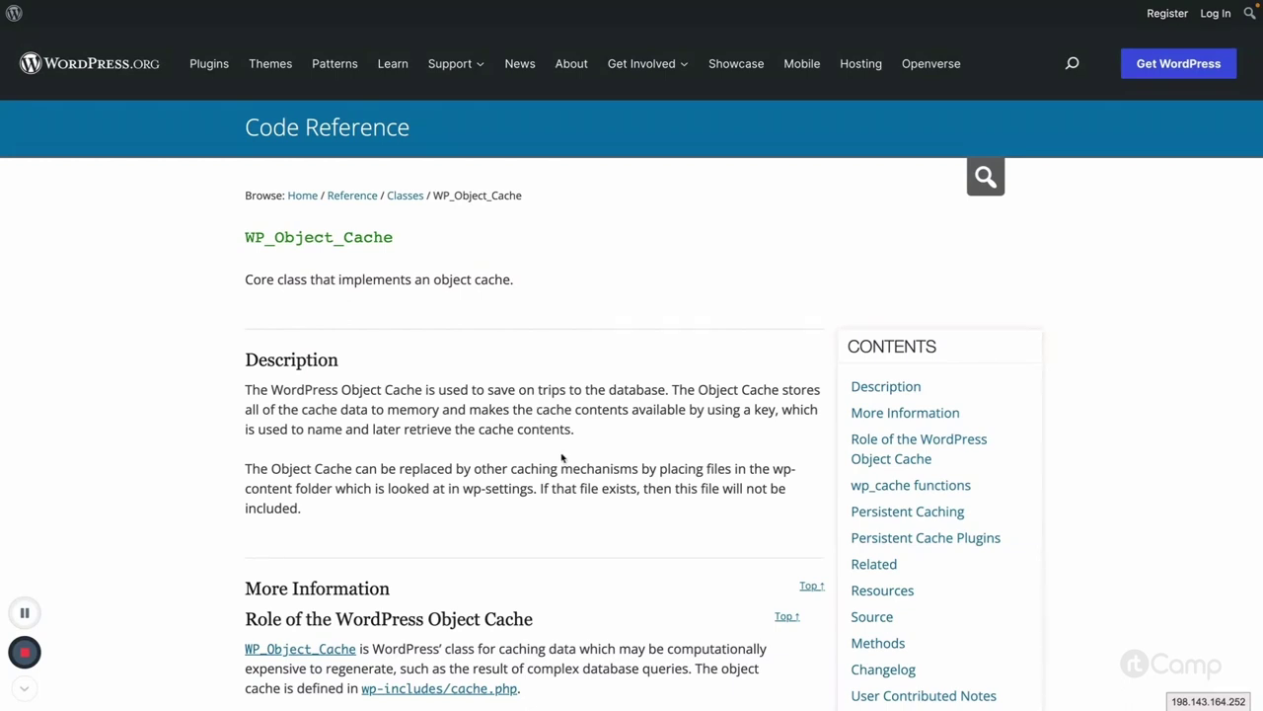
scroll(562, 457, "down", 1)
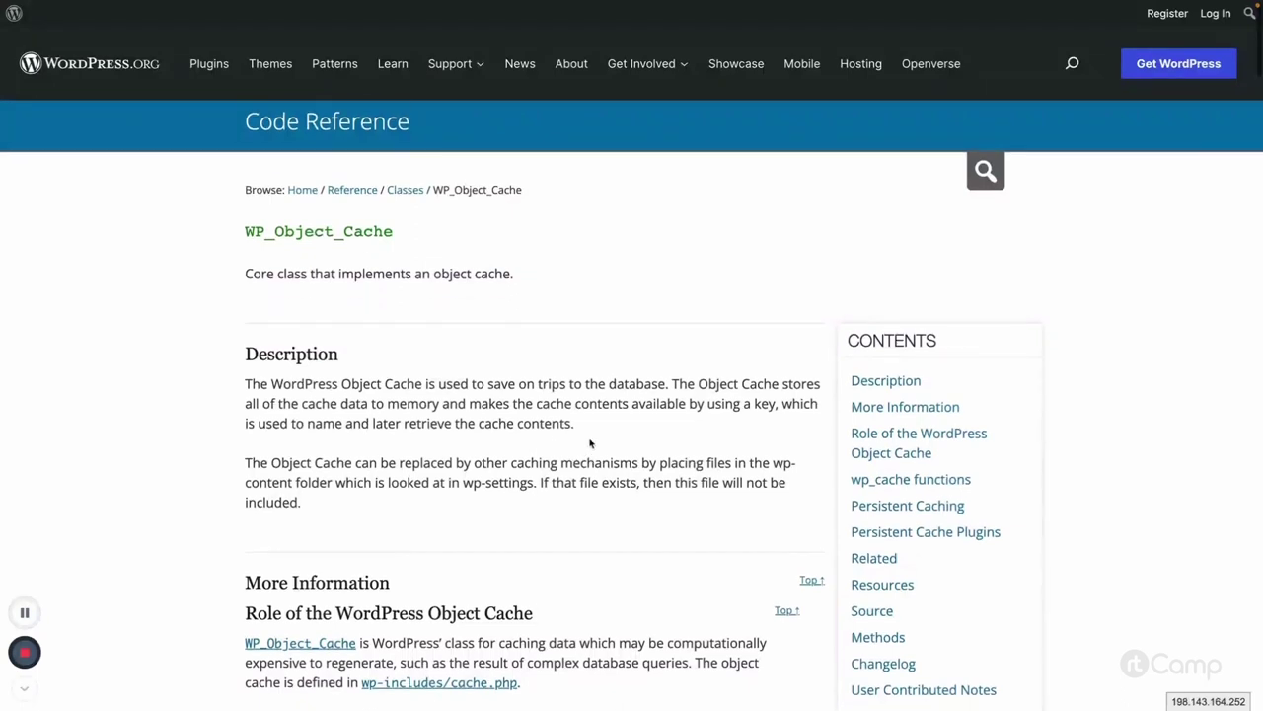
scroll(590, 440, "down", 3)
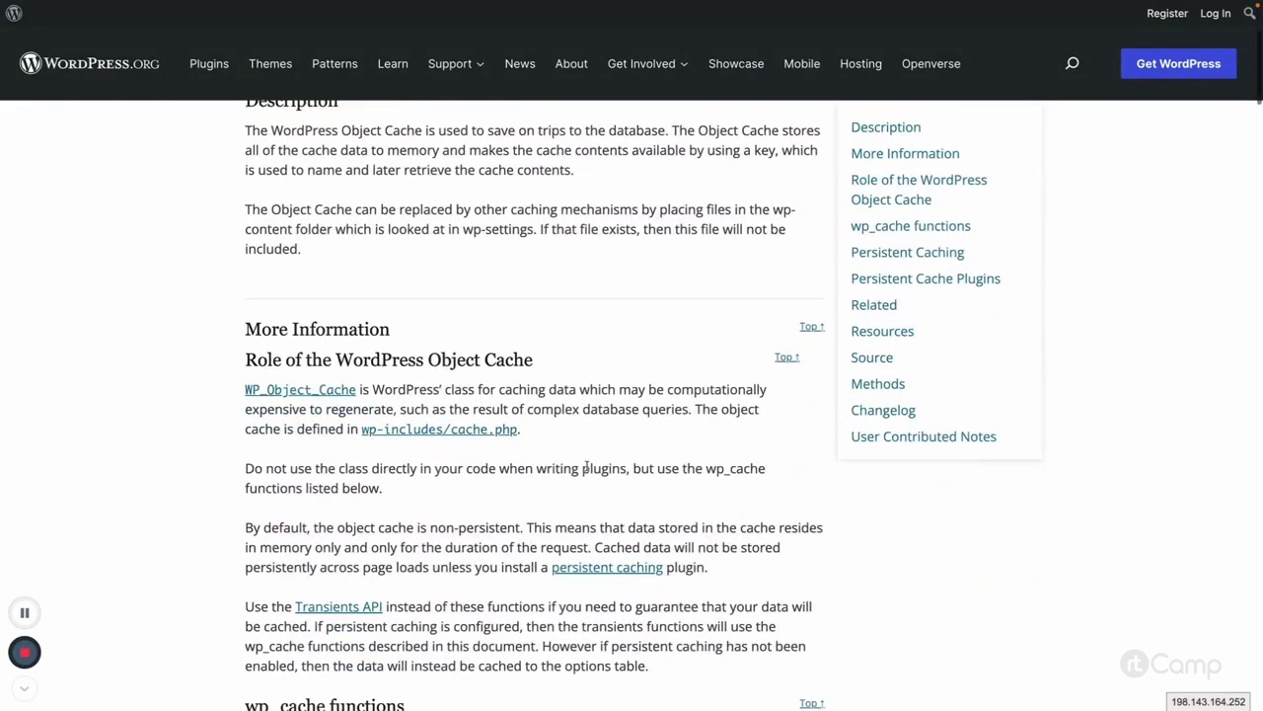
scroll(538, 499, "down", 1)
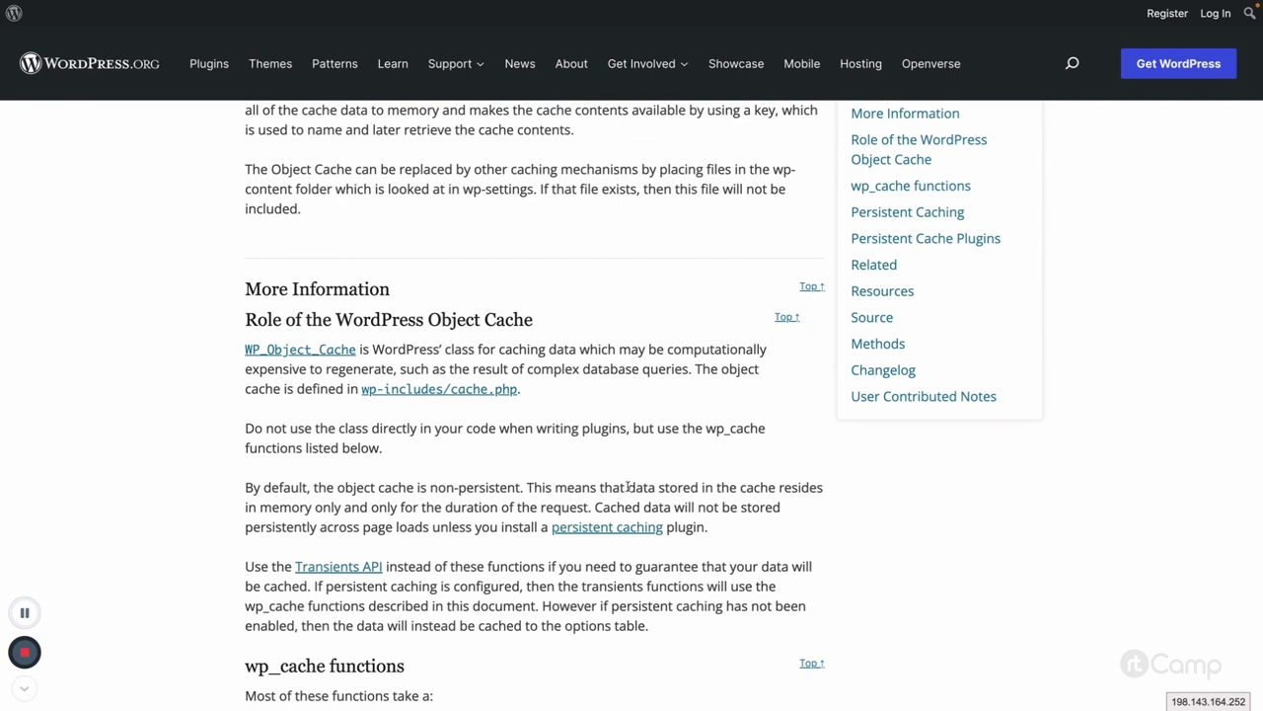
scroll(518, 420, "down", 1)
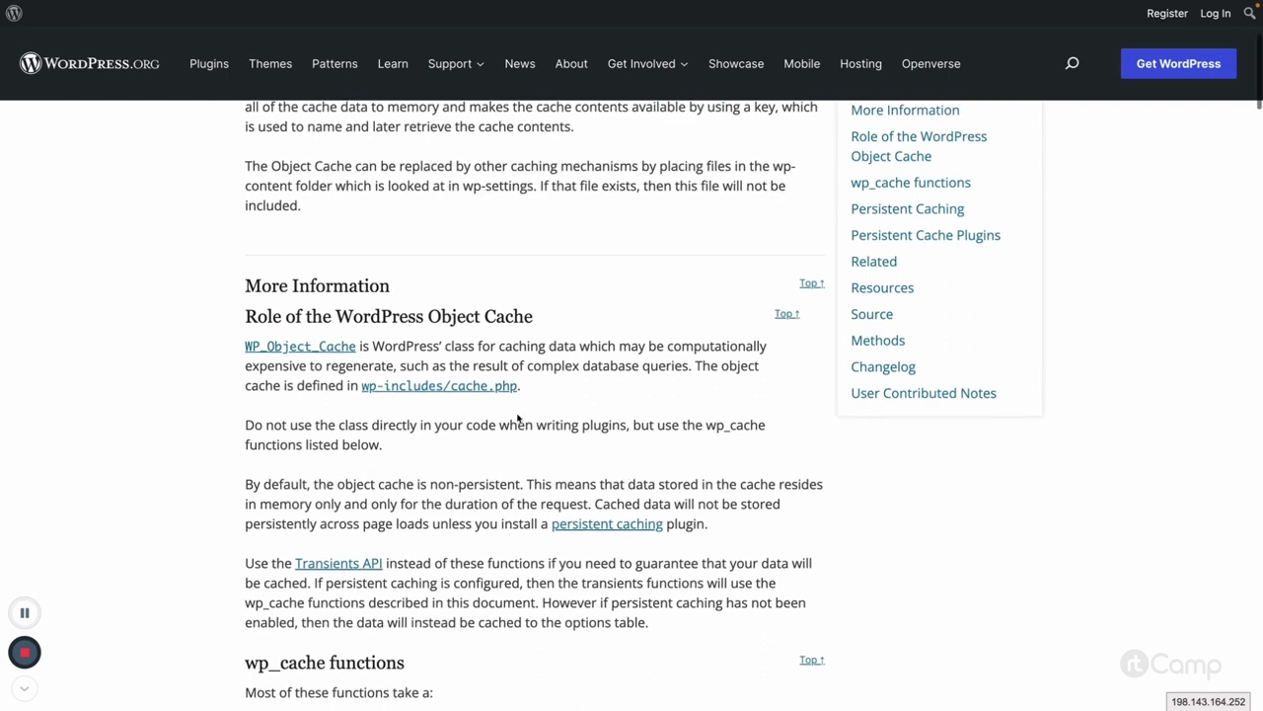
scroll(517, 415, "down", 4)
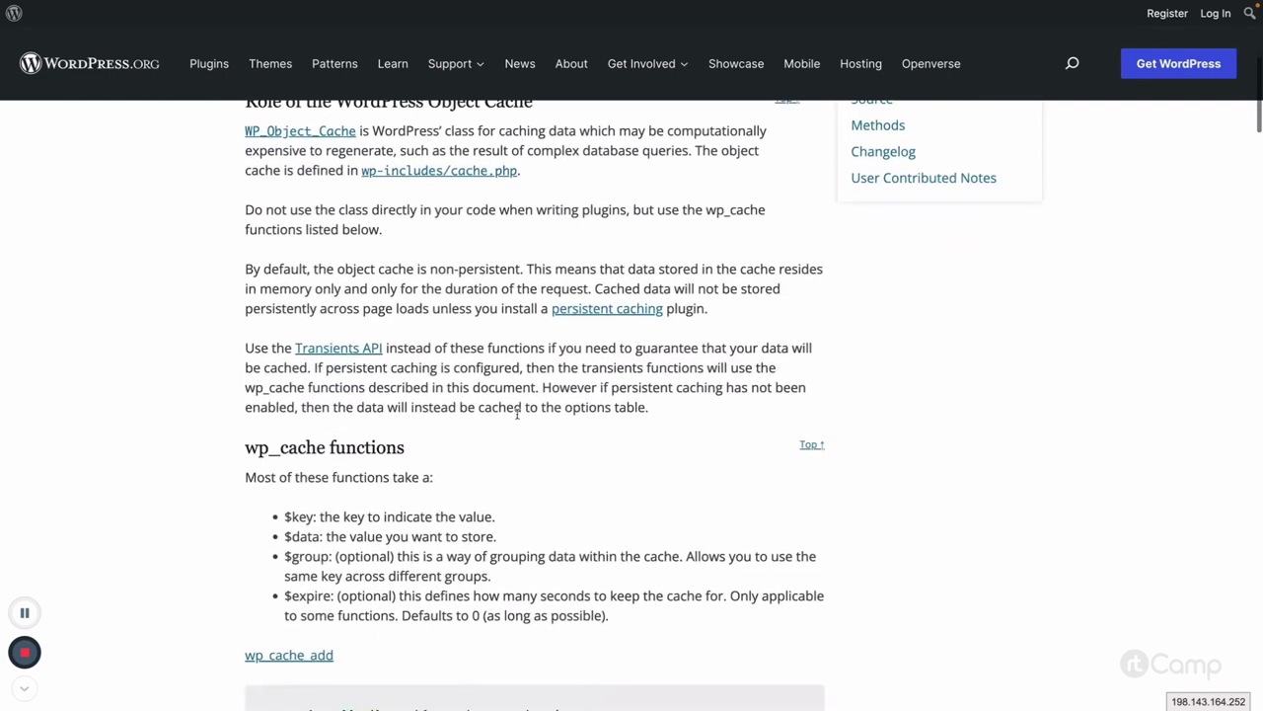
scroll(483, 436, "down", 1)
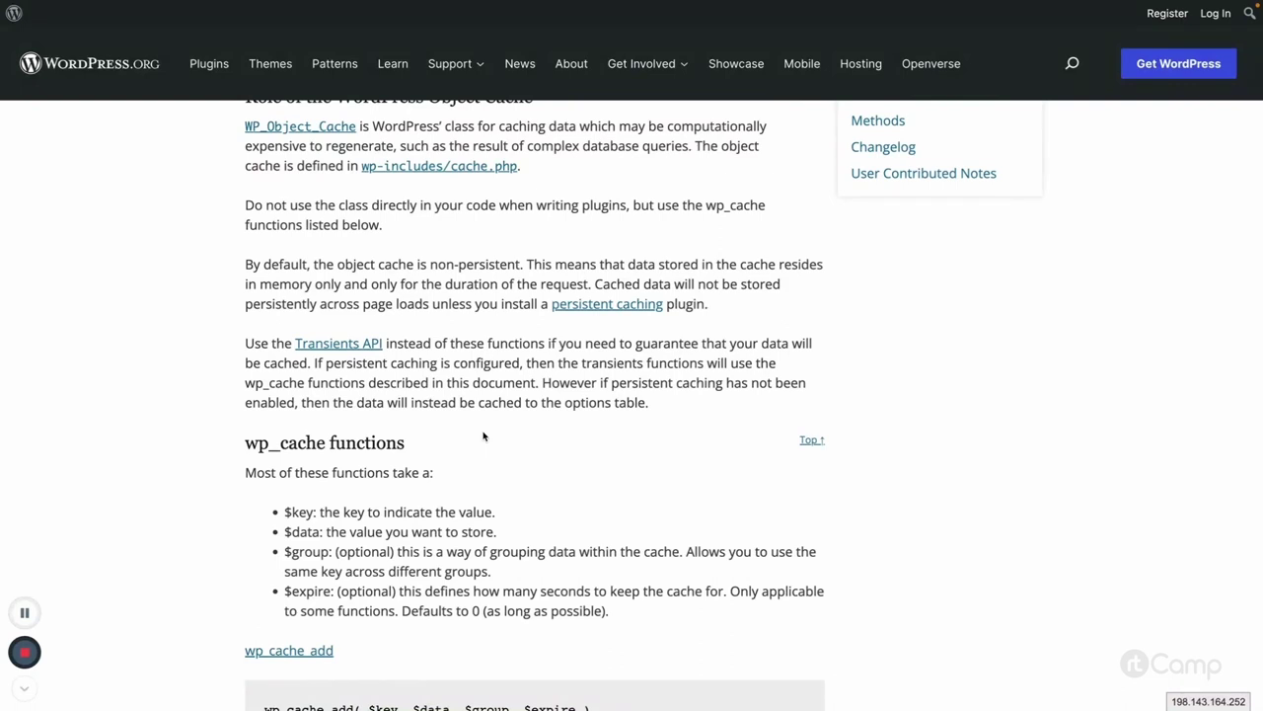
scroll(483, 436, "up", 10)
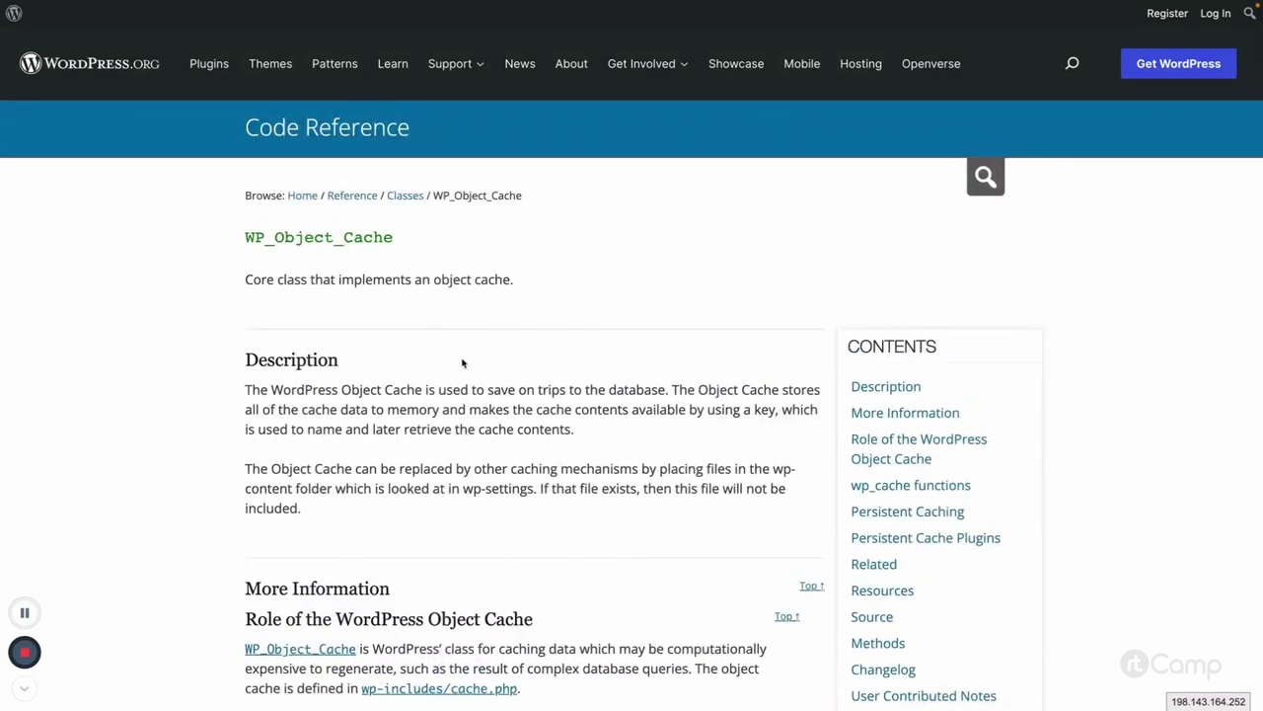
scroll(487, 389, "down", 9)
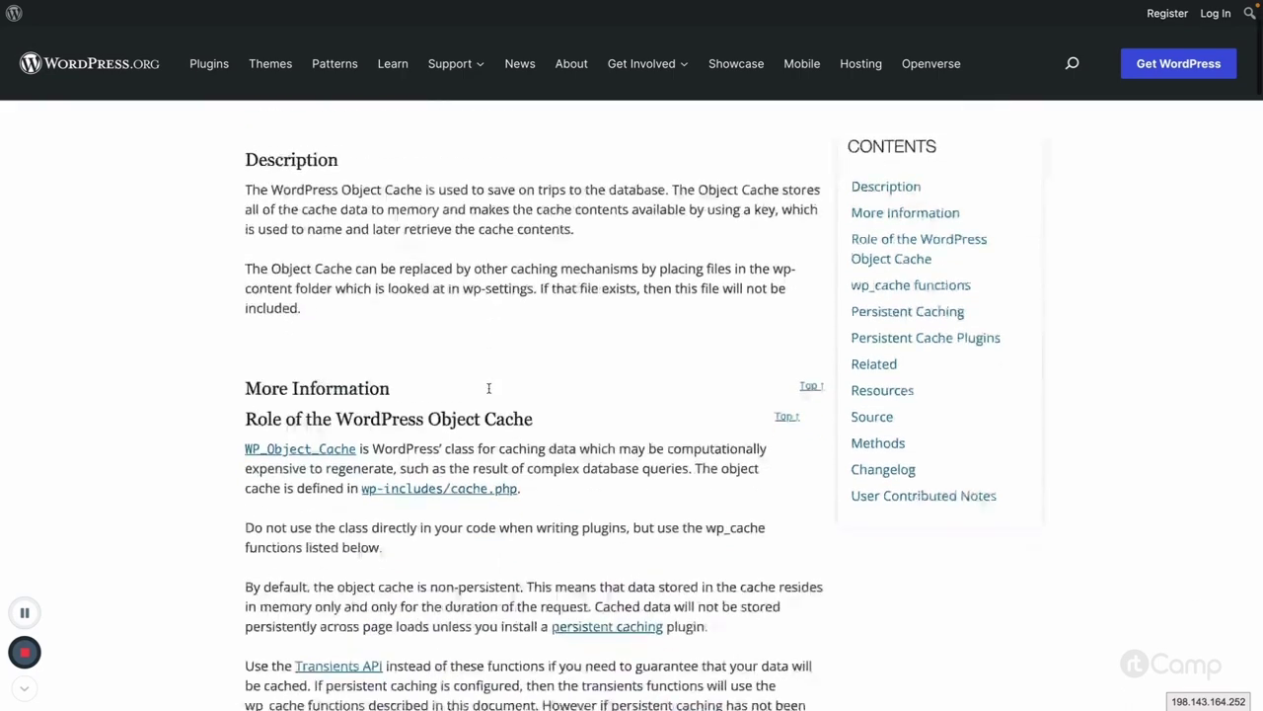
Step: Examine the wp_cache functions section: the shared parameters and the wp_cache_add, wp_cache_set and wp_cache_get entries
scroll(329, 391, "down", 7)
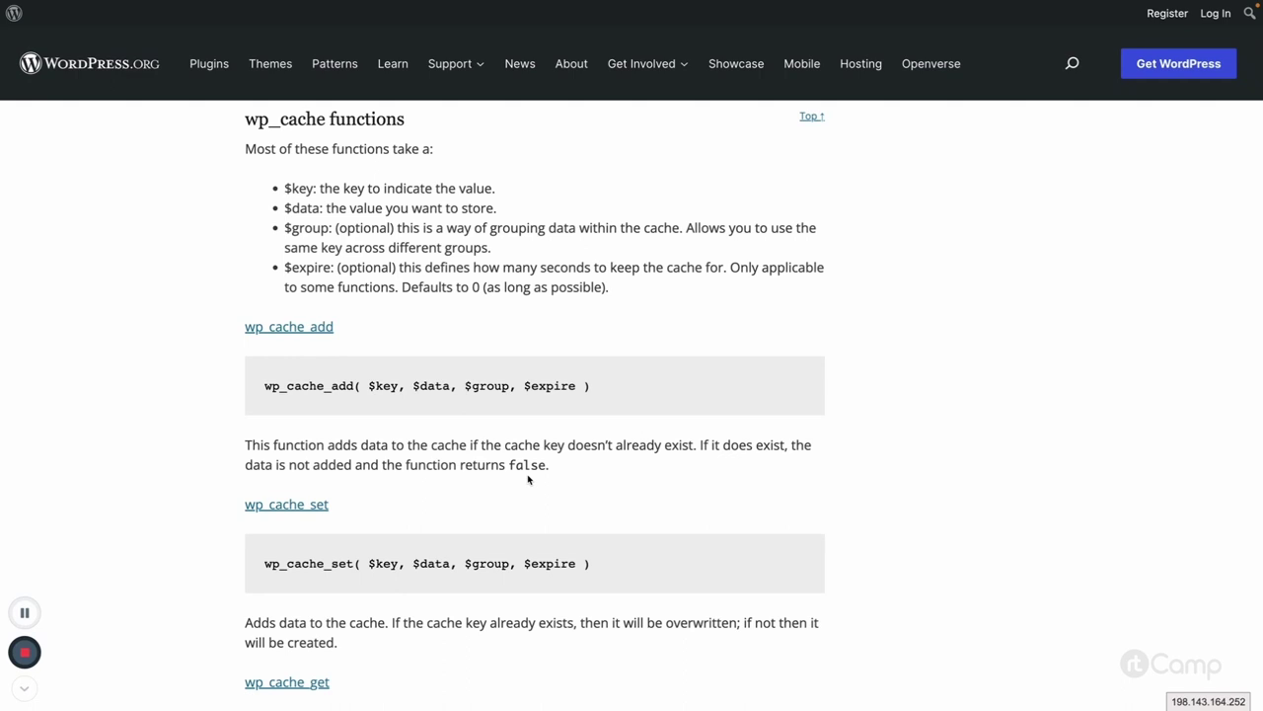
scroll(528, 479, "down", 1)
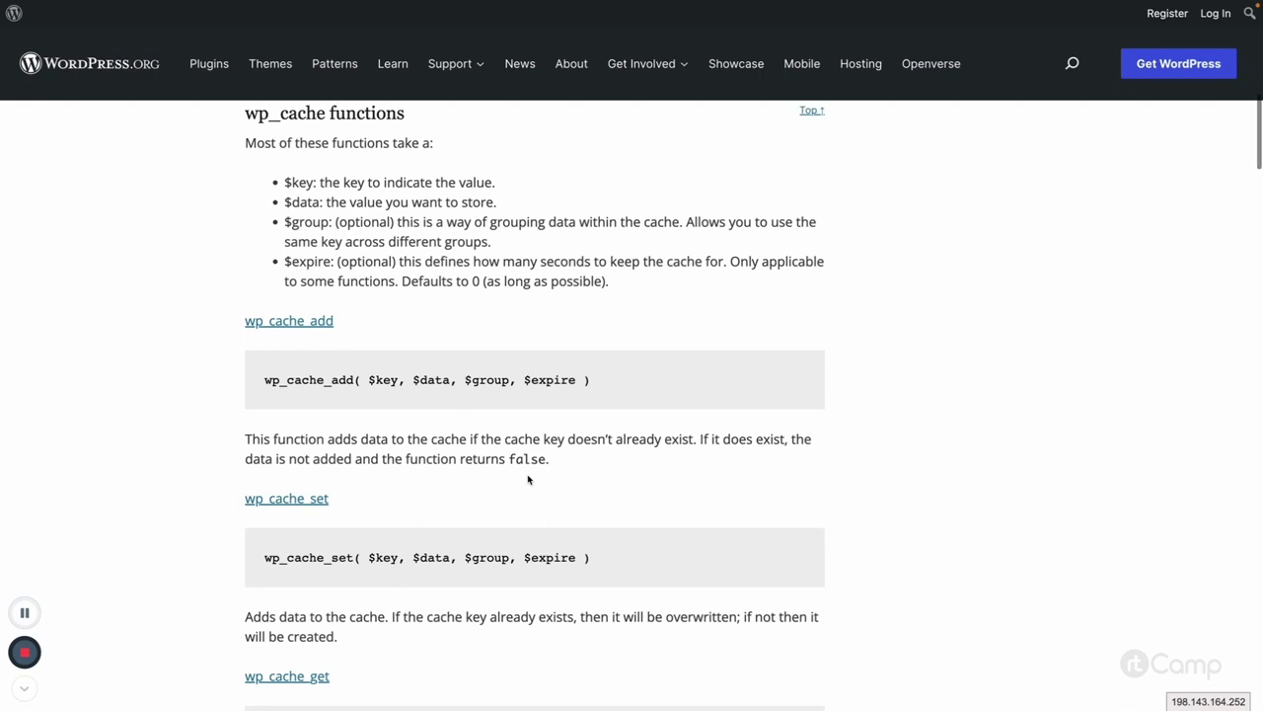
scroll(528, 479, "down", 4)
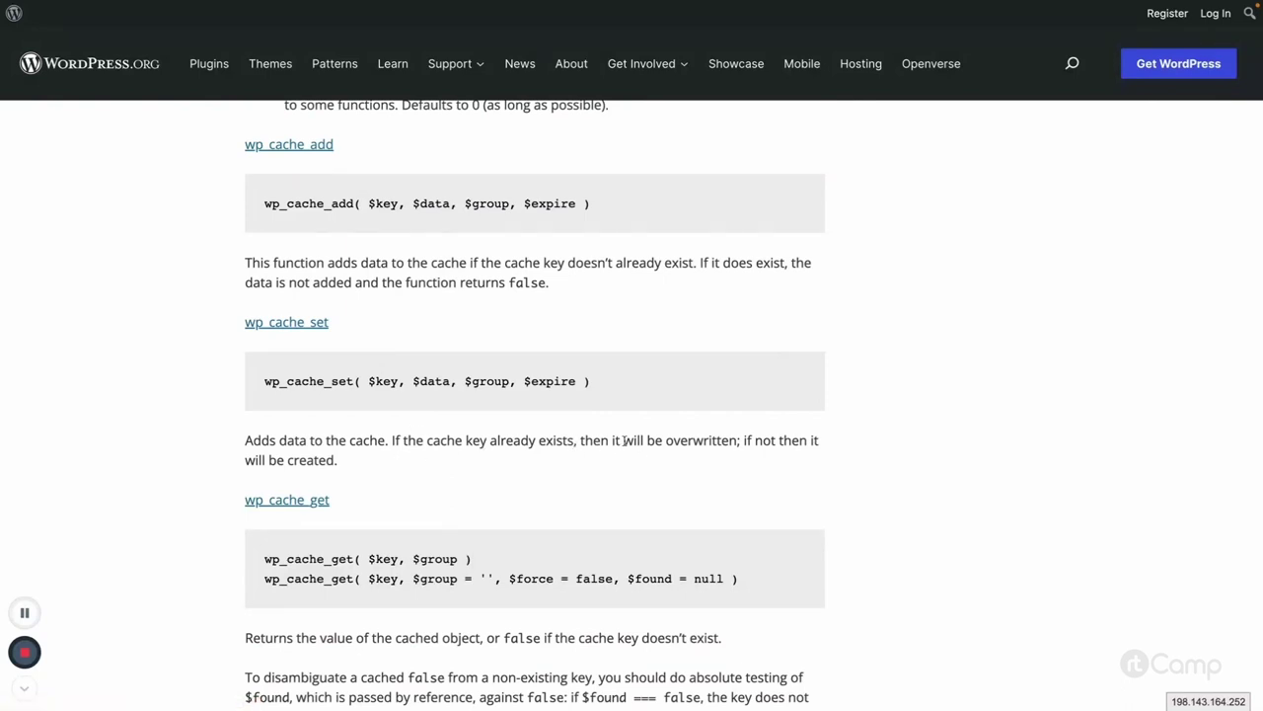
scroll(624, 442, "down", 2)
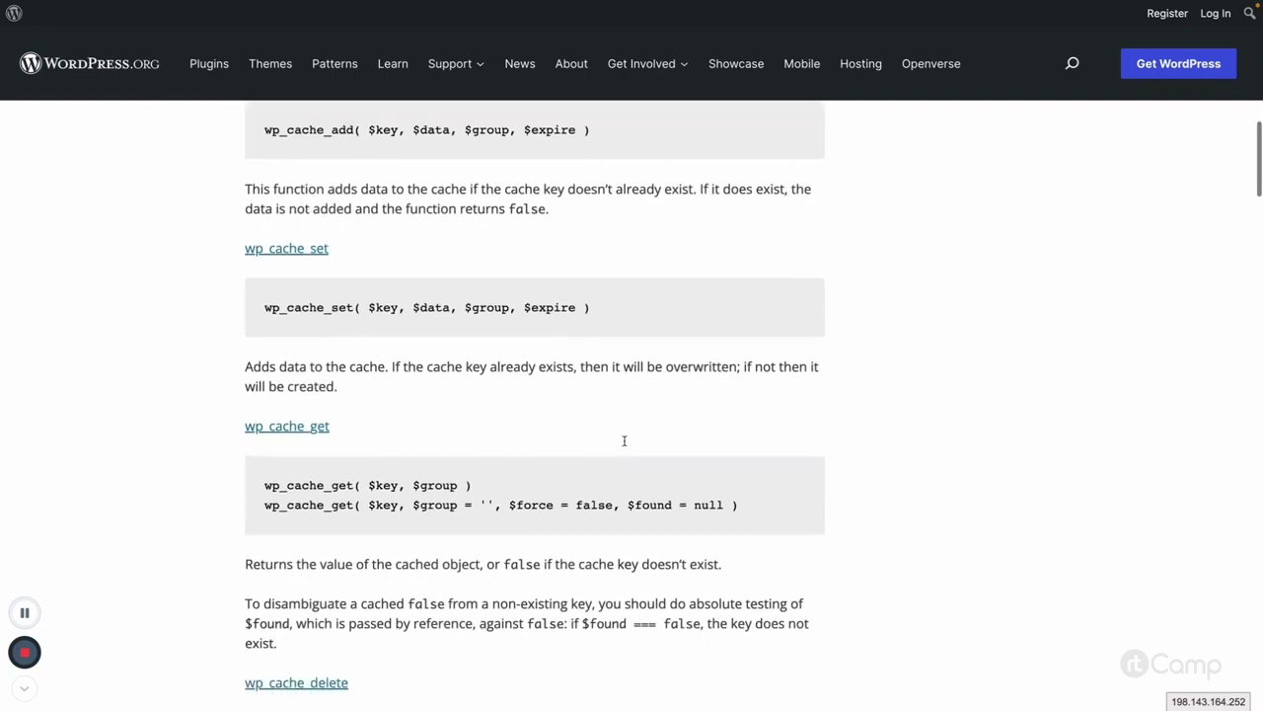
scroll(623, 441, "up", 2)
scroll(624, 441, "down", 2)
scroll(624, 441, "down", 1)
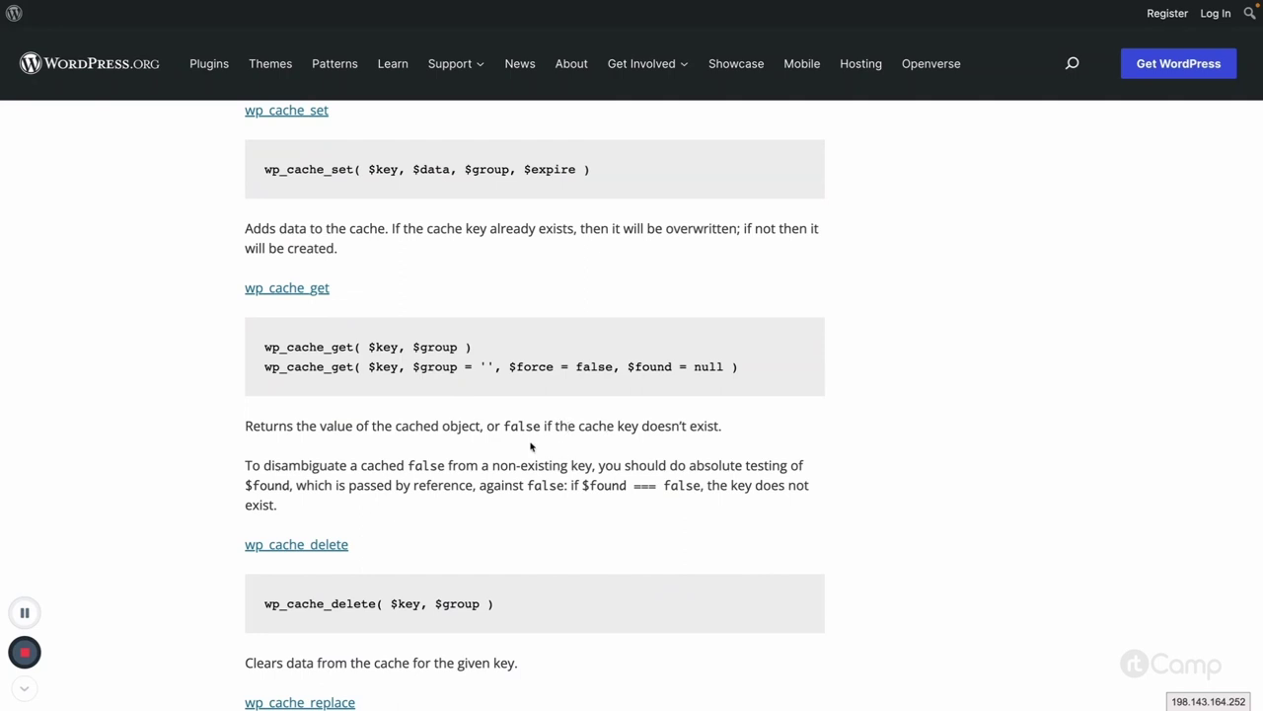
Step: Review the wp_cache_delete, wp_cache_replace, wp_cache_flush and wp_cache_add_non_persistent_groups entries in the reference
scroll(640, 425, "down", 3)
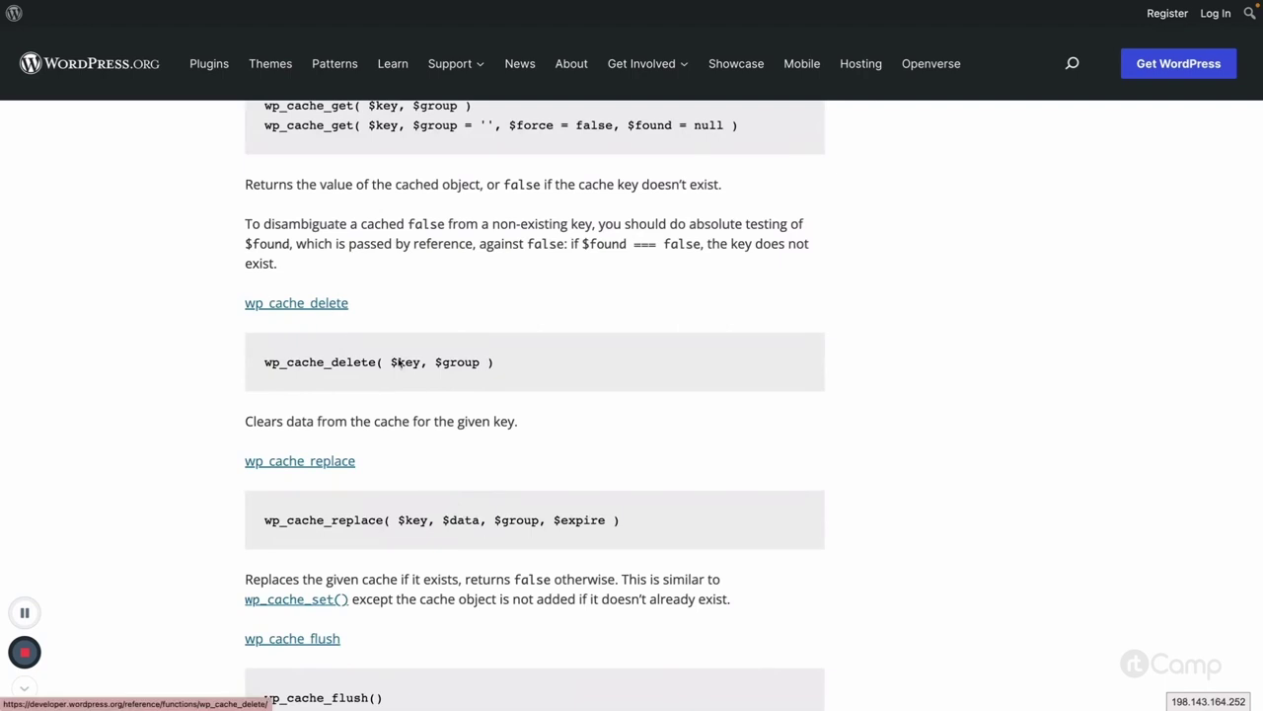
scroll(579, 395, "down", 1)
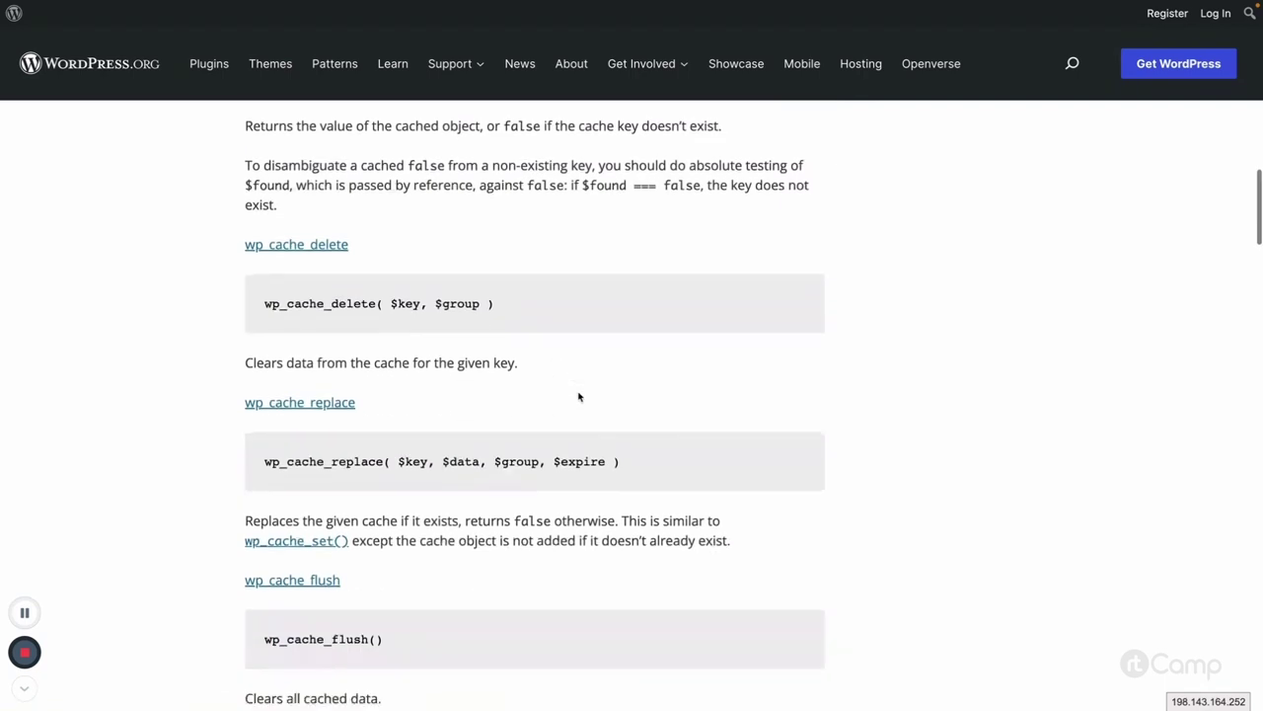
scroll(325, 404, "up", 1)
scroll(325, 404, "down", 1)
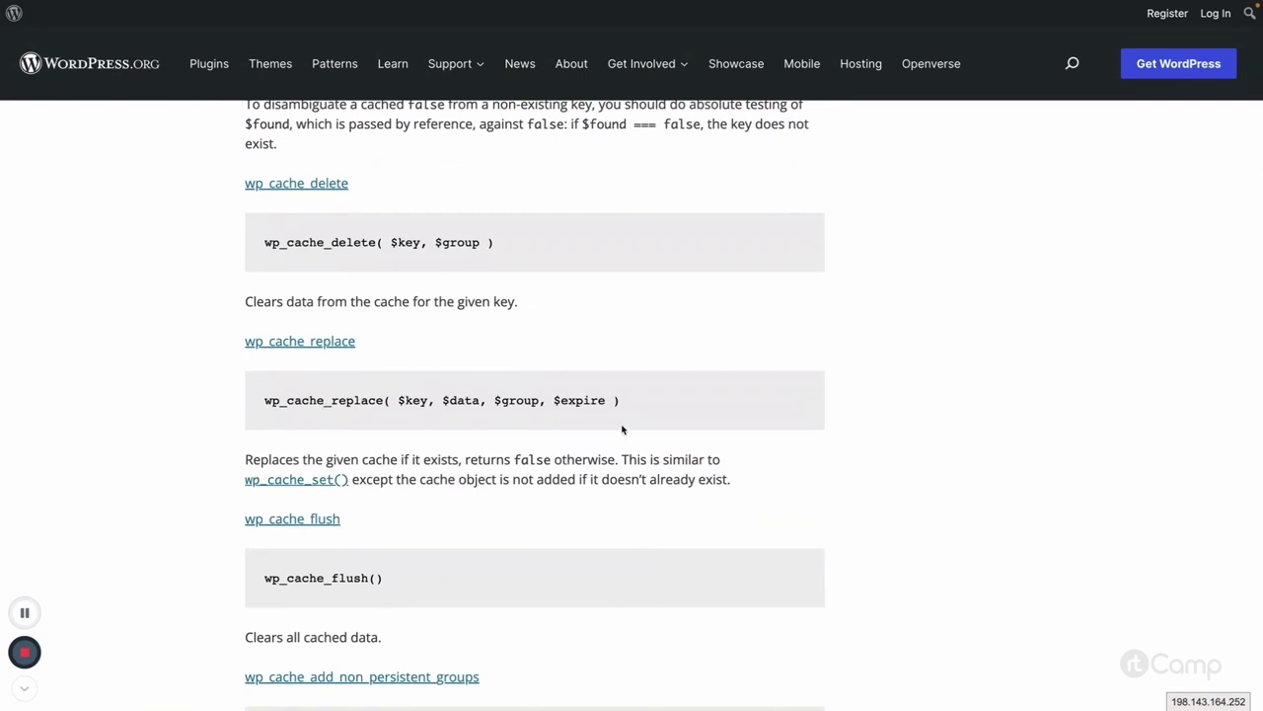
scroll(621, 429, "down", 3)
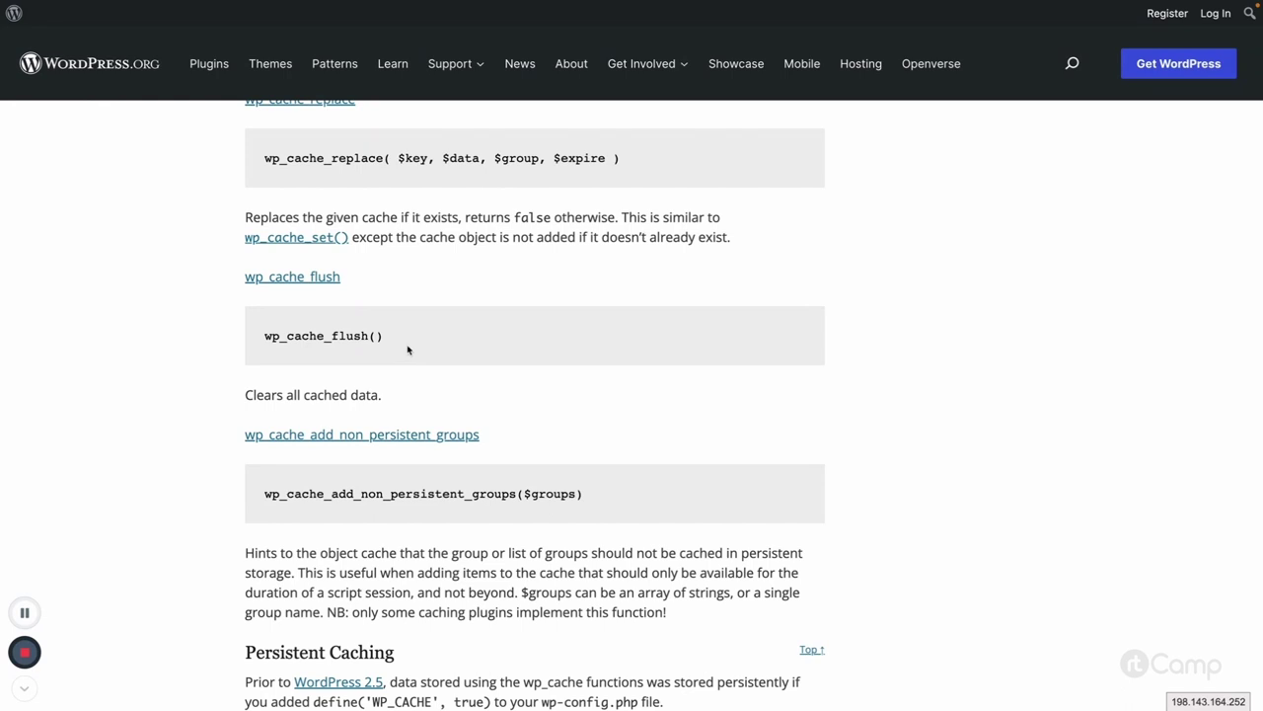
scroll(484, 353, "down", 3)
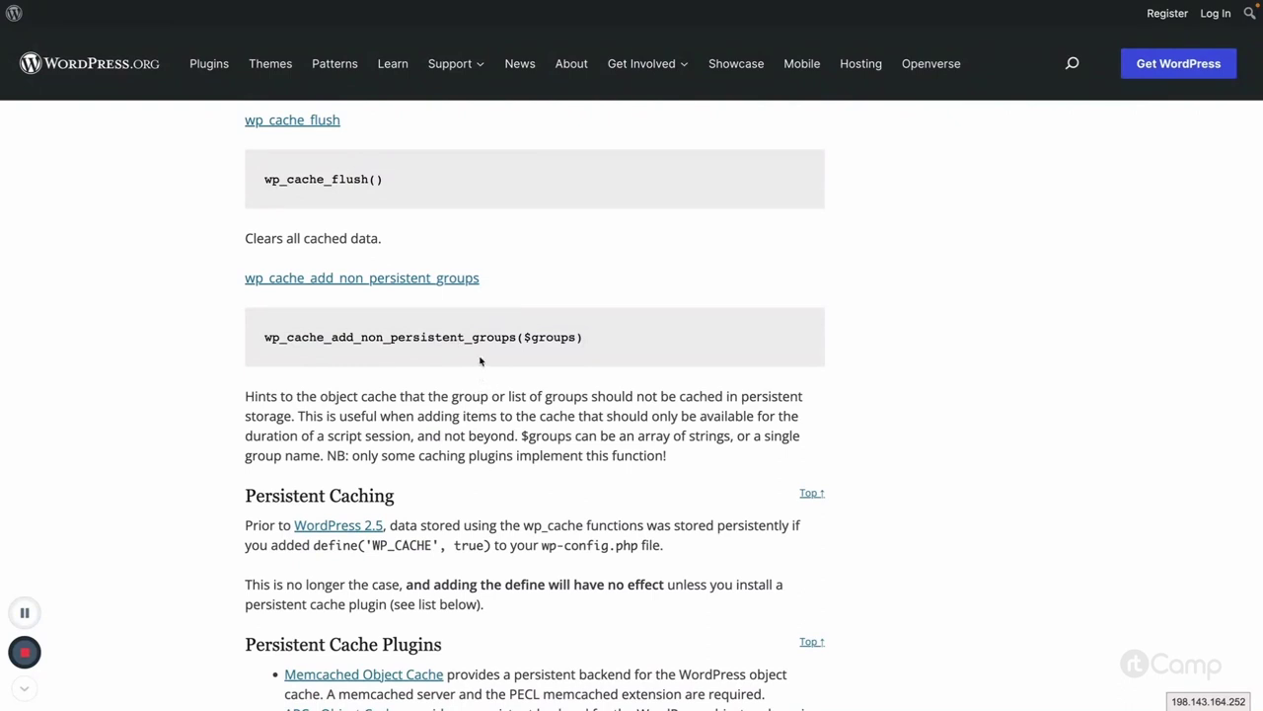
scroll(498, 416, "down", 1)
scroll(498, 415, "up", 2)
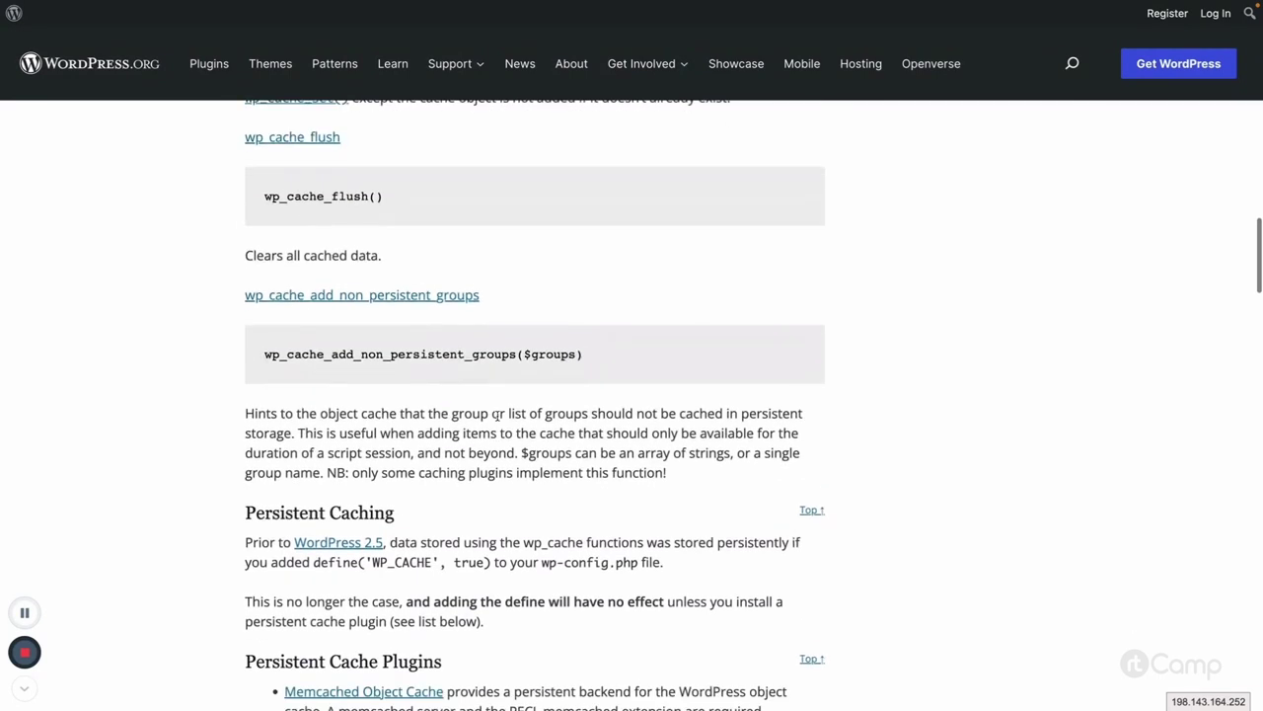
scroll(498, 415, "down", 1)
scroll(498, 415, "up", 4)
scroll(498, 415, "up", 4)
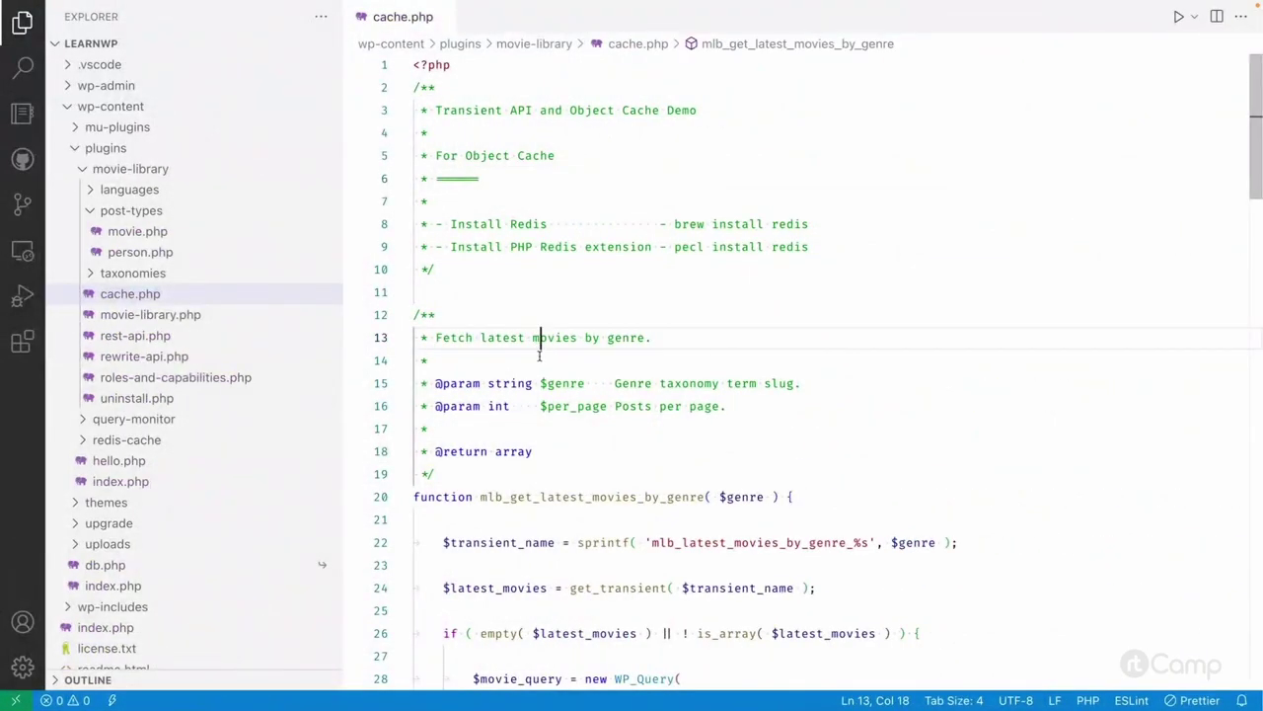
Step: Switch to Visual Studio Code and find the mlb_object_cache_example function in the movie-library plugin's cache.php
left_click(539, 356)
scroll(539, 355, "down", 12)
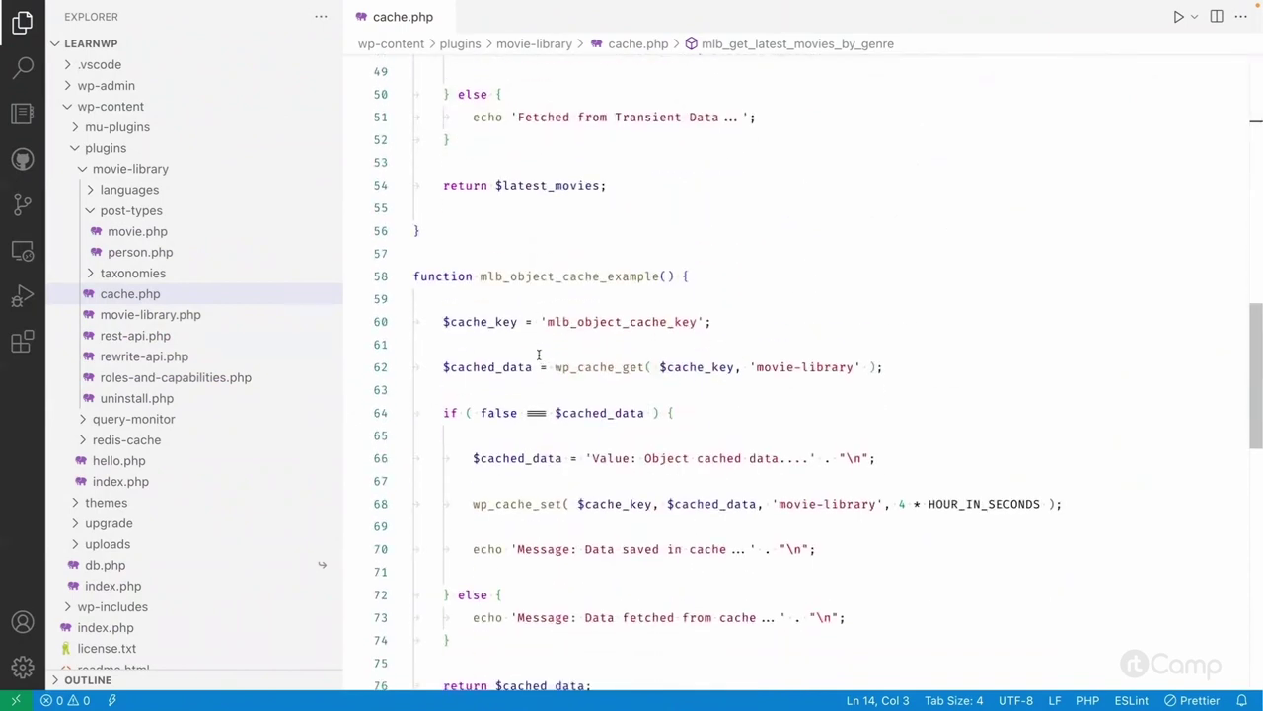
double_click(526, 277)
scroll(536, 301, "down", 2)
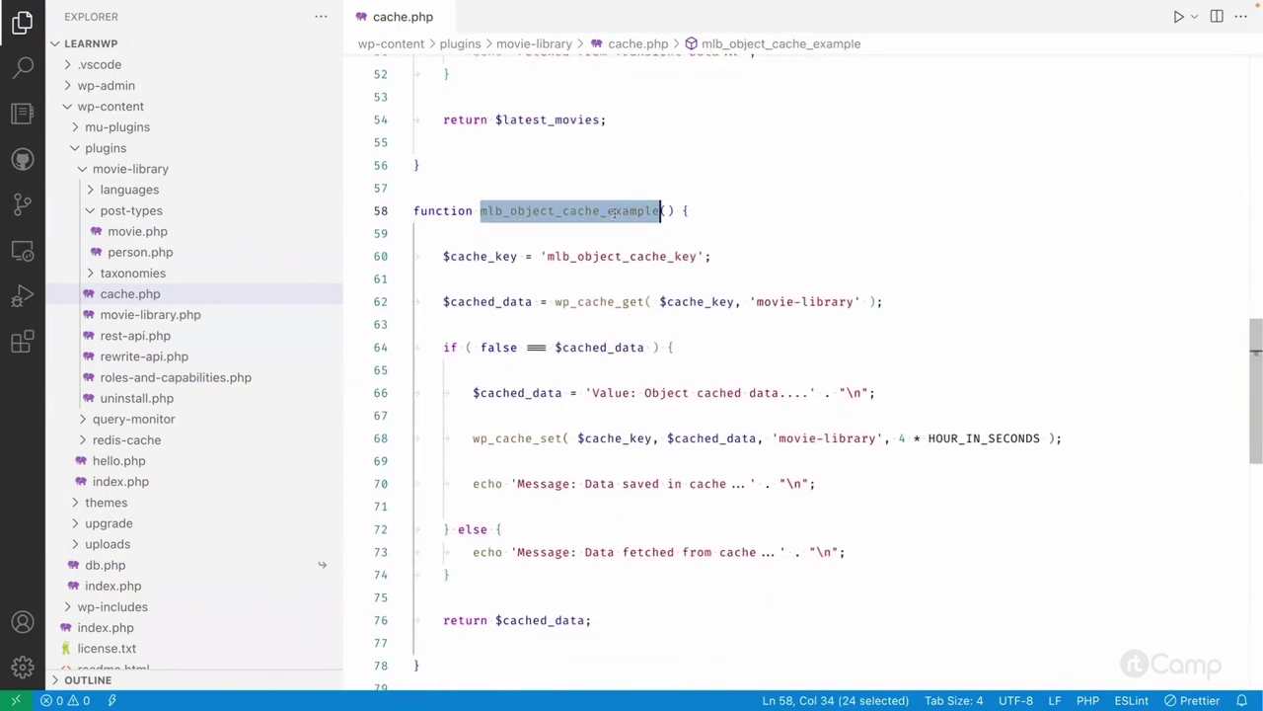
Step: Inspect the $cache_key variable, its 'mlb_object_cache_key' string and the 'movie-library' group argument of the wp_cache_get call
left_click(408, 280)
double_click(479, 257)
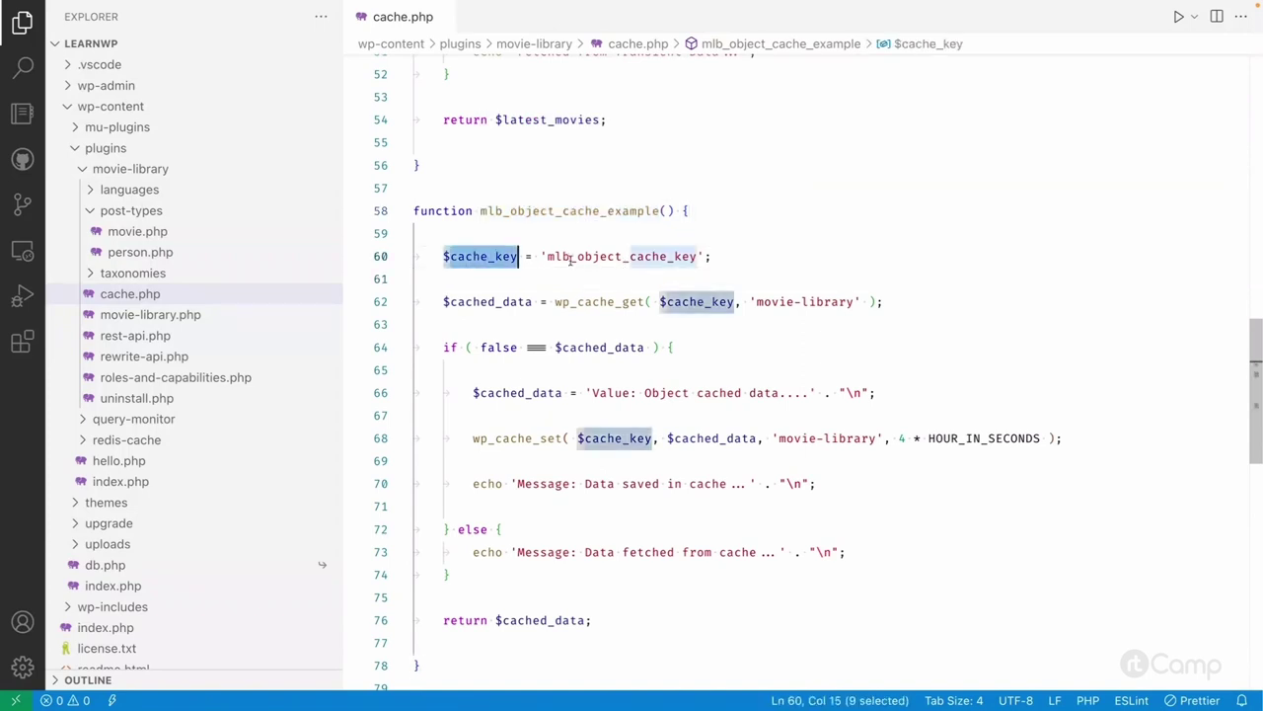
double_click(570, 259)
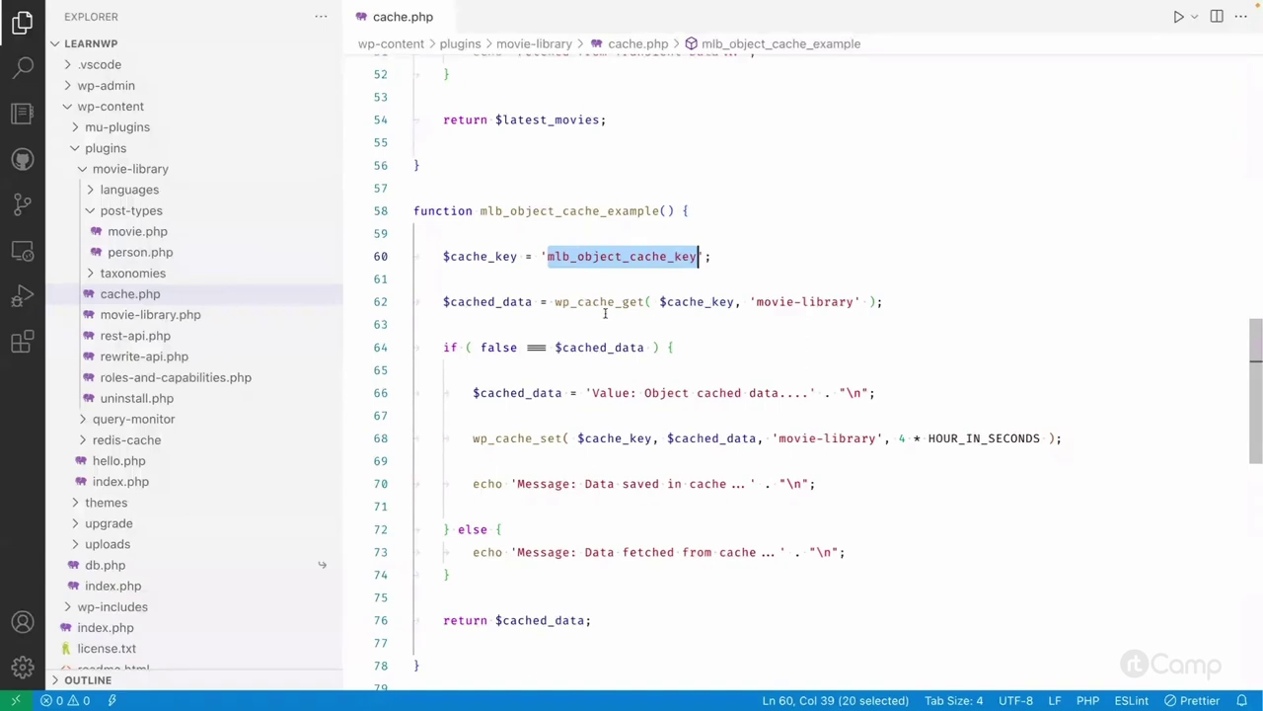
left_click(750, 301)
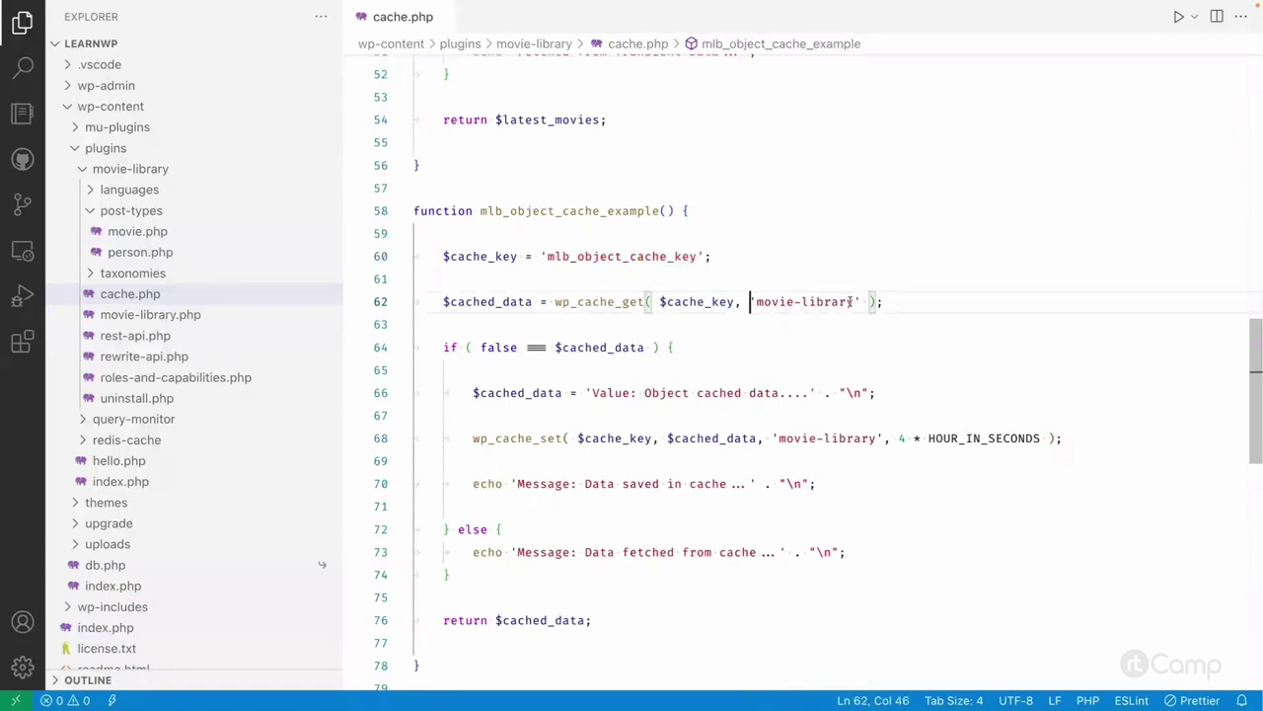
left_click(856, 301, "shift")
left_click(839, 321)
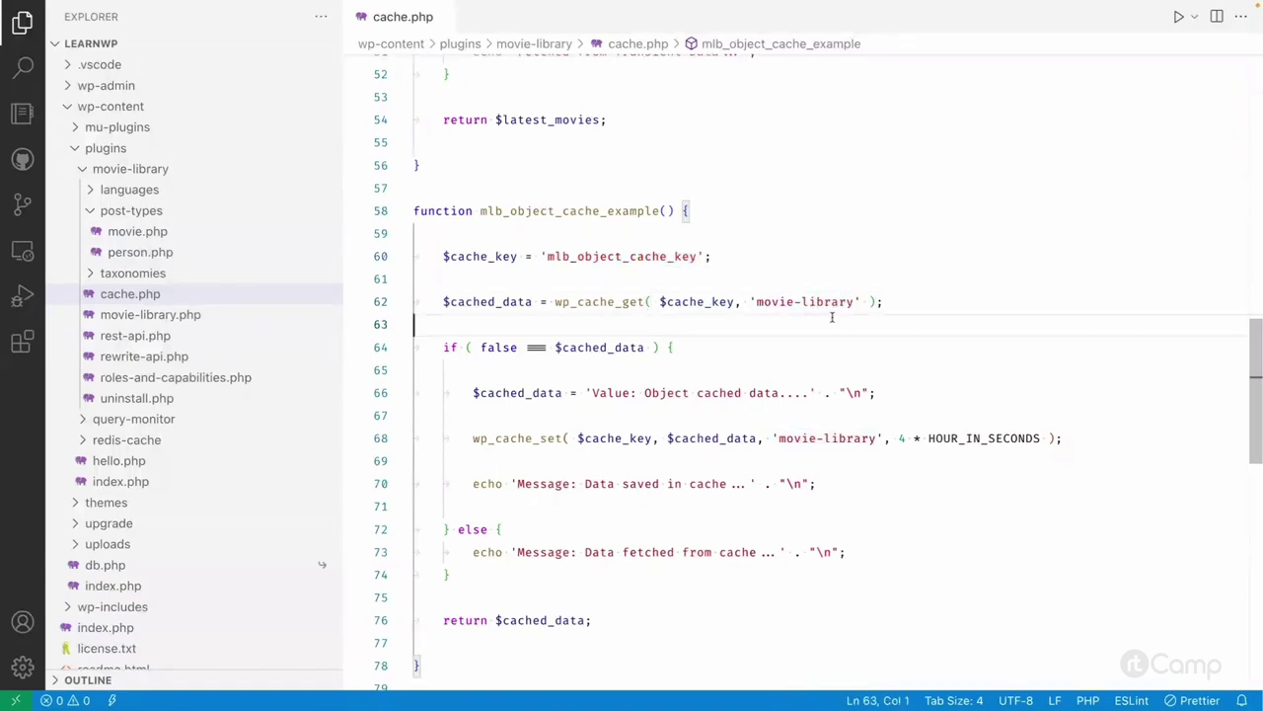
Step: View the redis-cache plugin's definition of wp_cache_get in object-cache.php, and close that file
left_click(593, 301, "super")
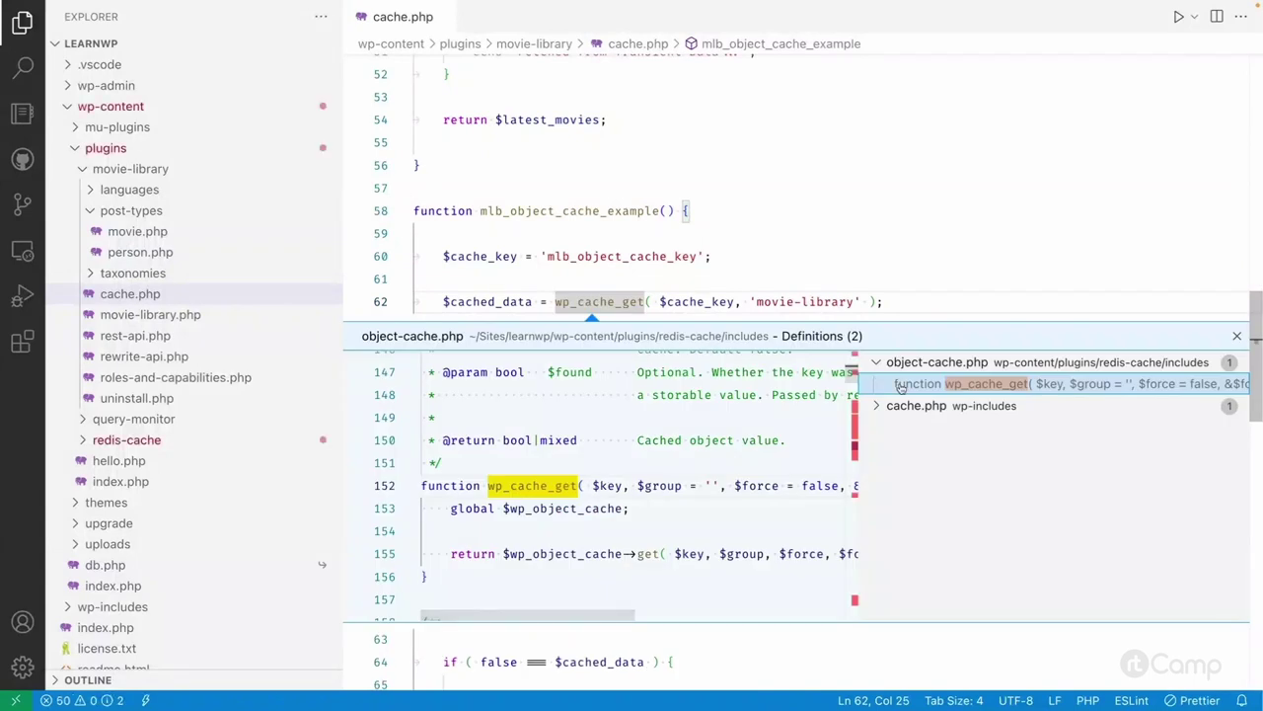
left_click(661, 336)
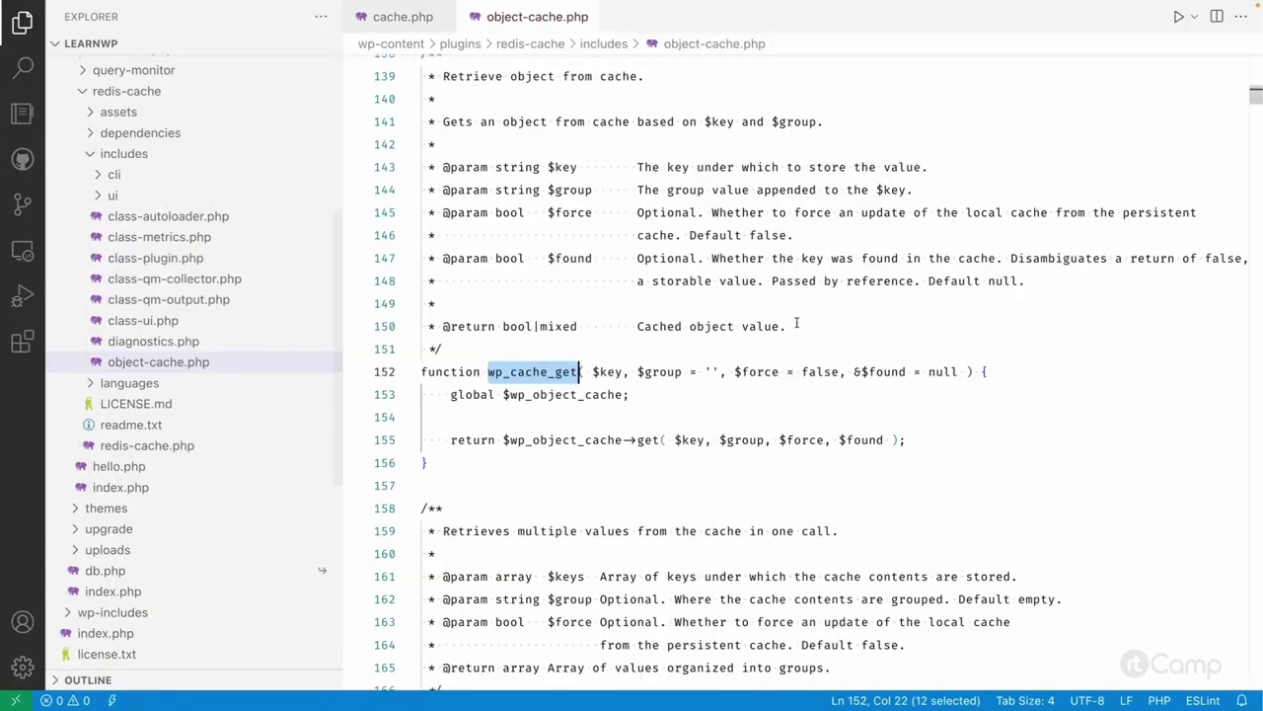
middle_click(524, 28)
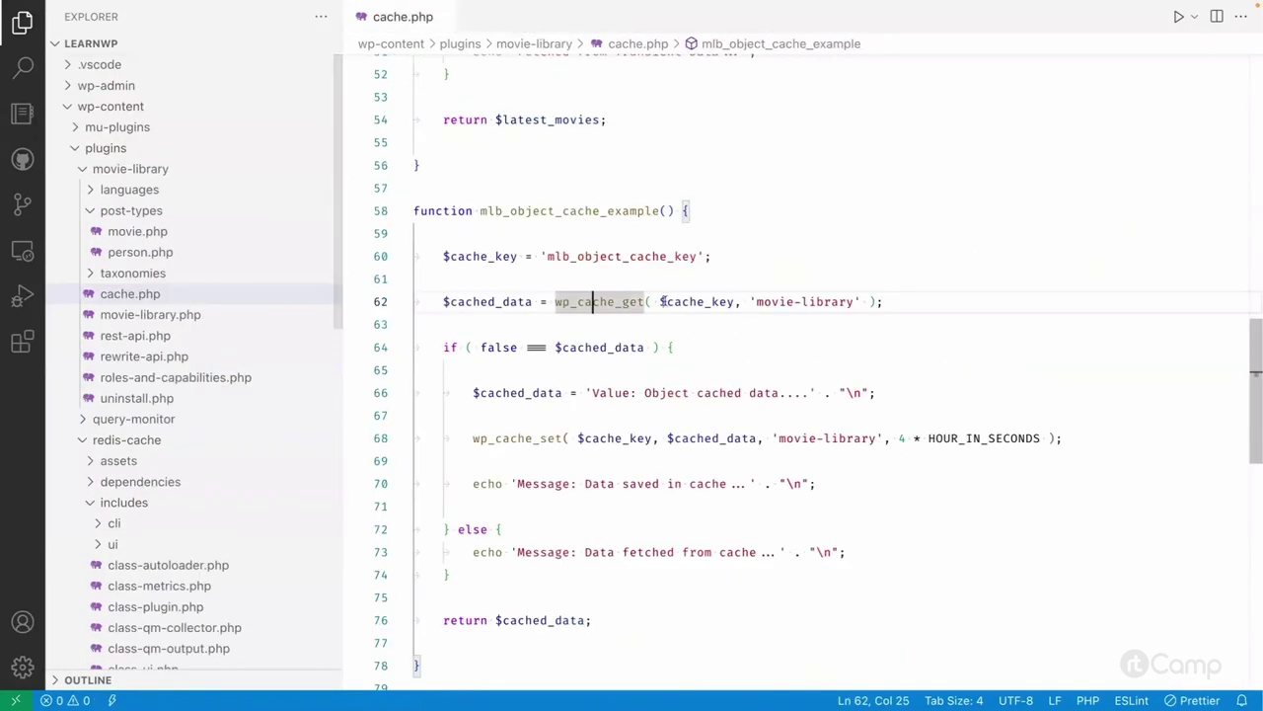
Step: Open the wp-includes/cache.php definition of wp_cache_get and inspect its global $wp_object_cache line
left_click(587, 301, "super")
left_click(928, 405)
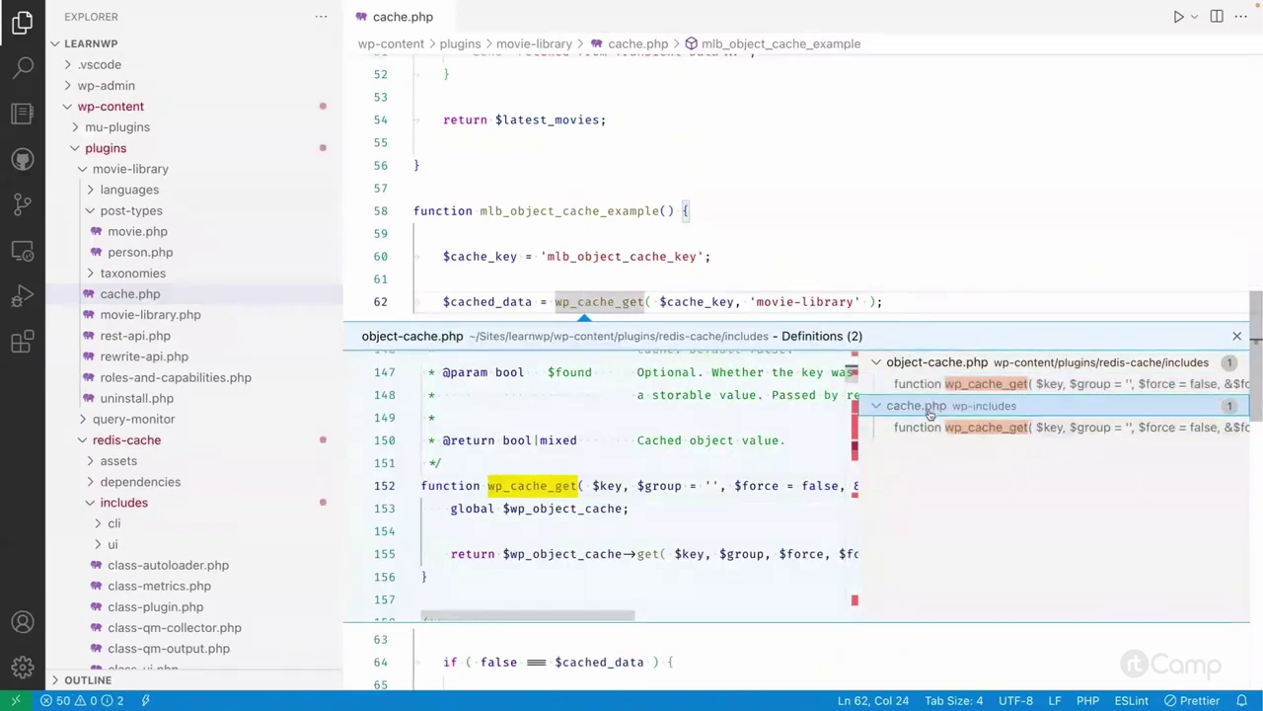
left_click(1031, 427)
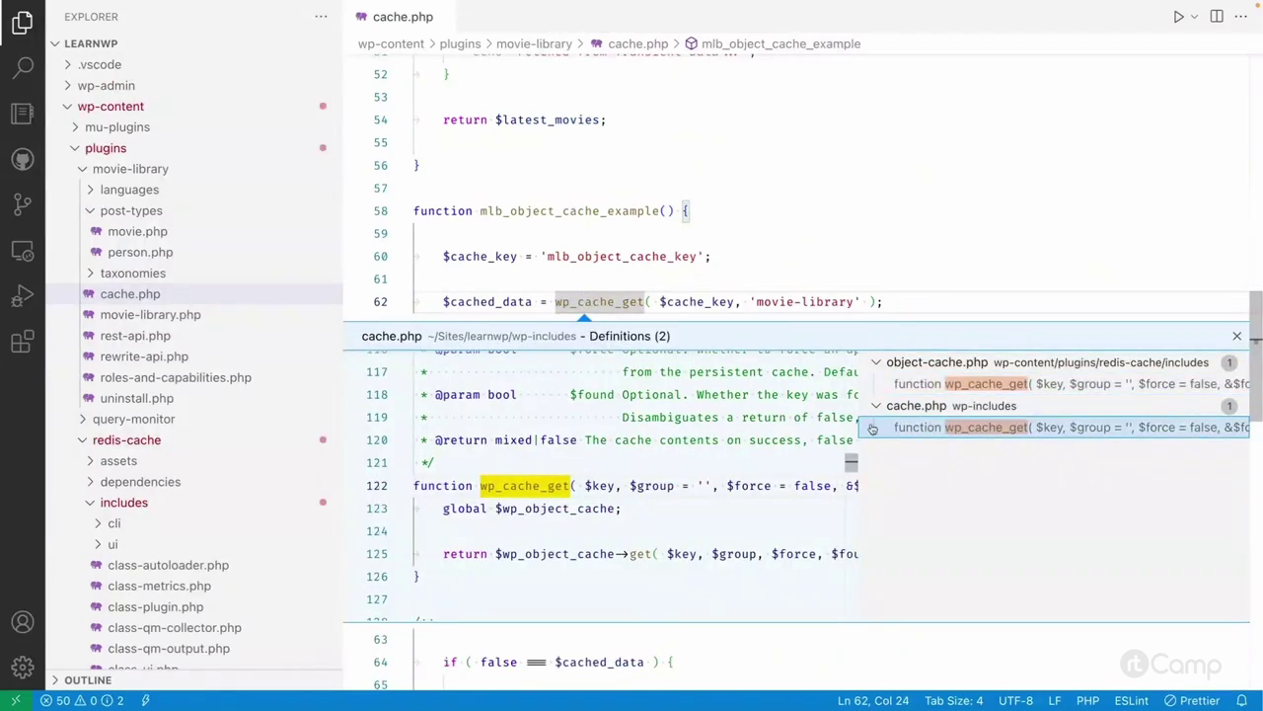
double_click(1035, 426)
left_click(629, 407)
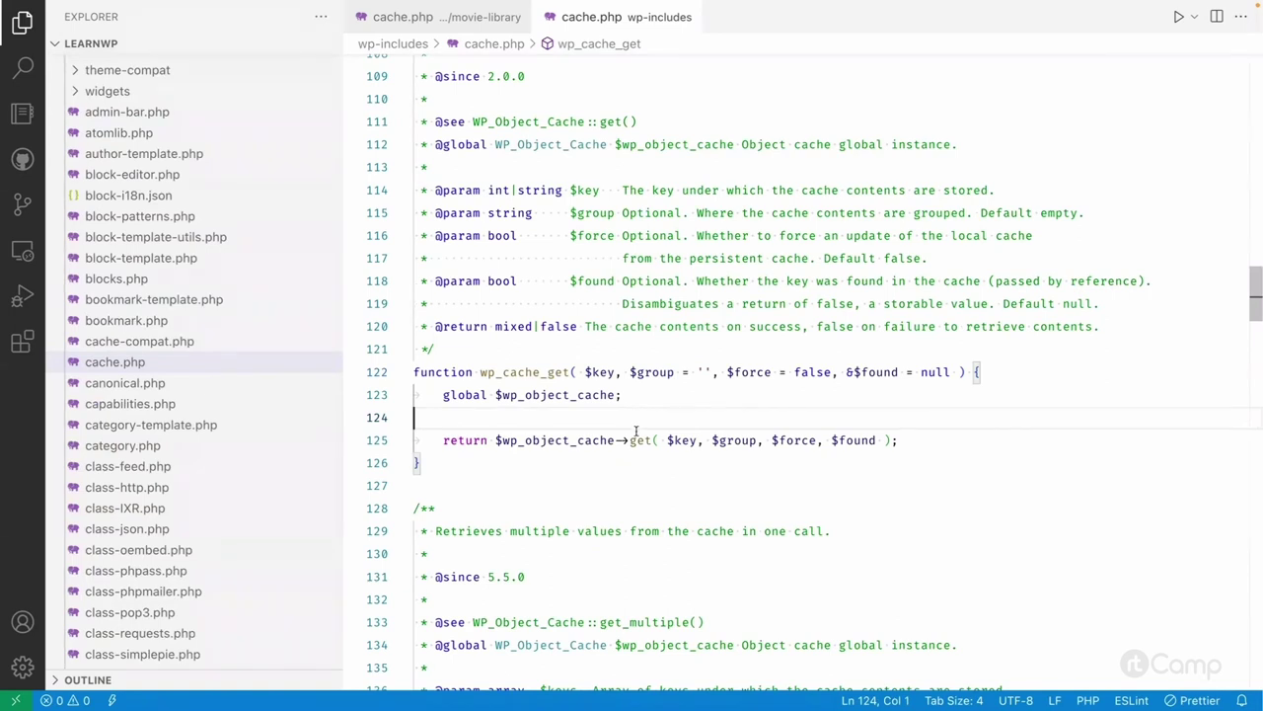
left_click(550, 398)
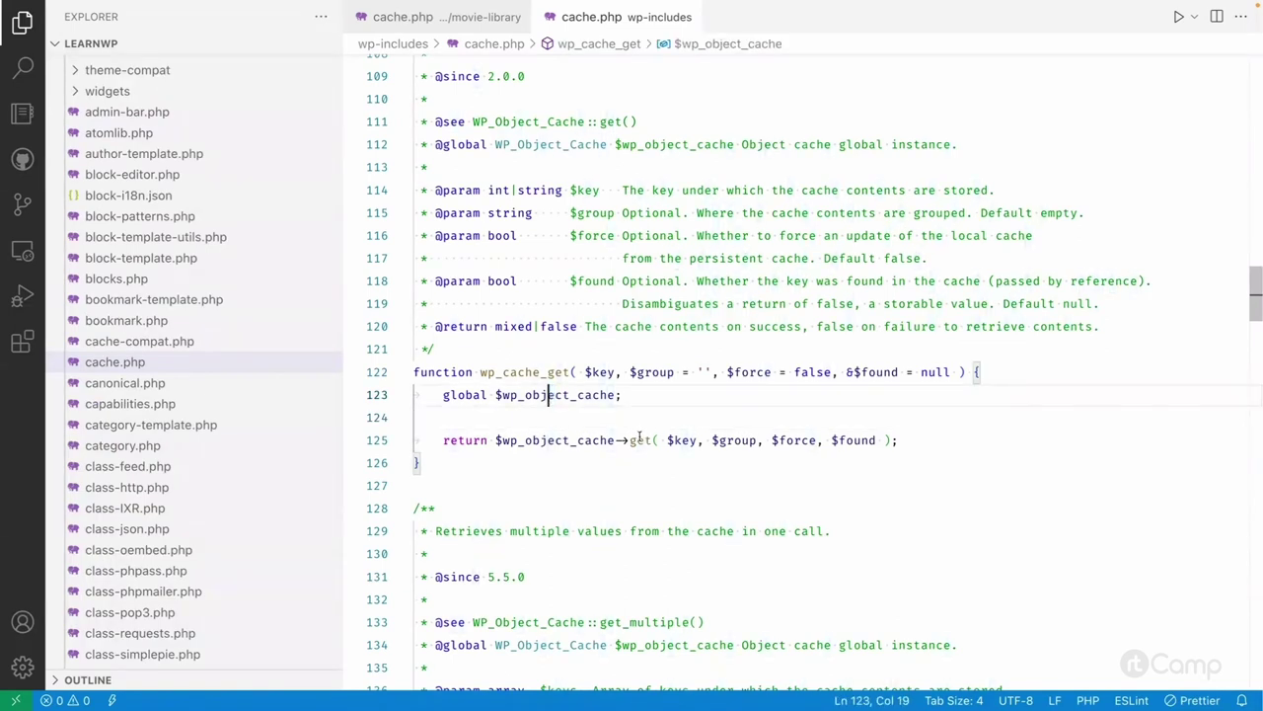
Step: Inspect the get call inside wp_cache_get, and open the WP_Object_Cache class definition in wp-includes' class-wp-object-cache.php
double_click(640, 440)
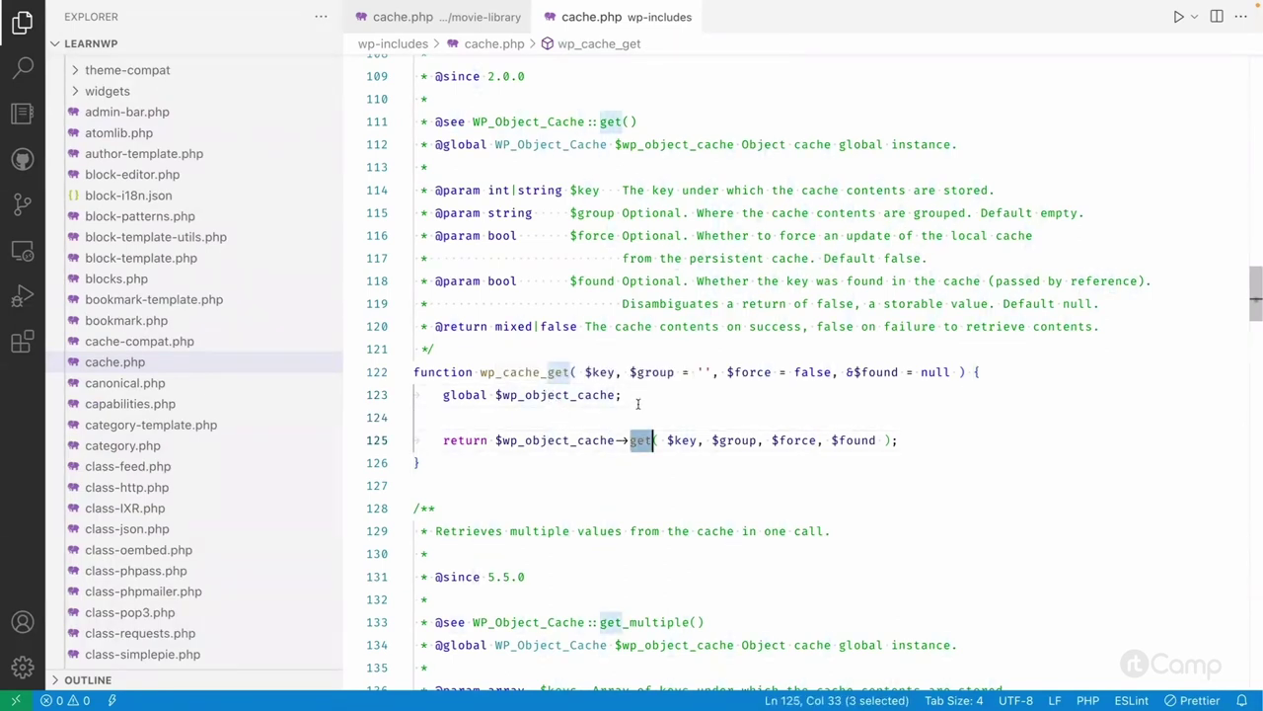
left_click(638, 403)
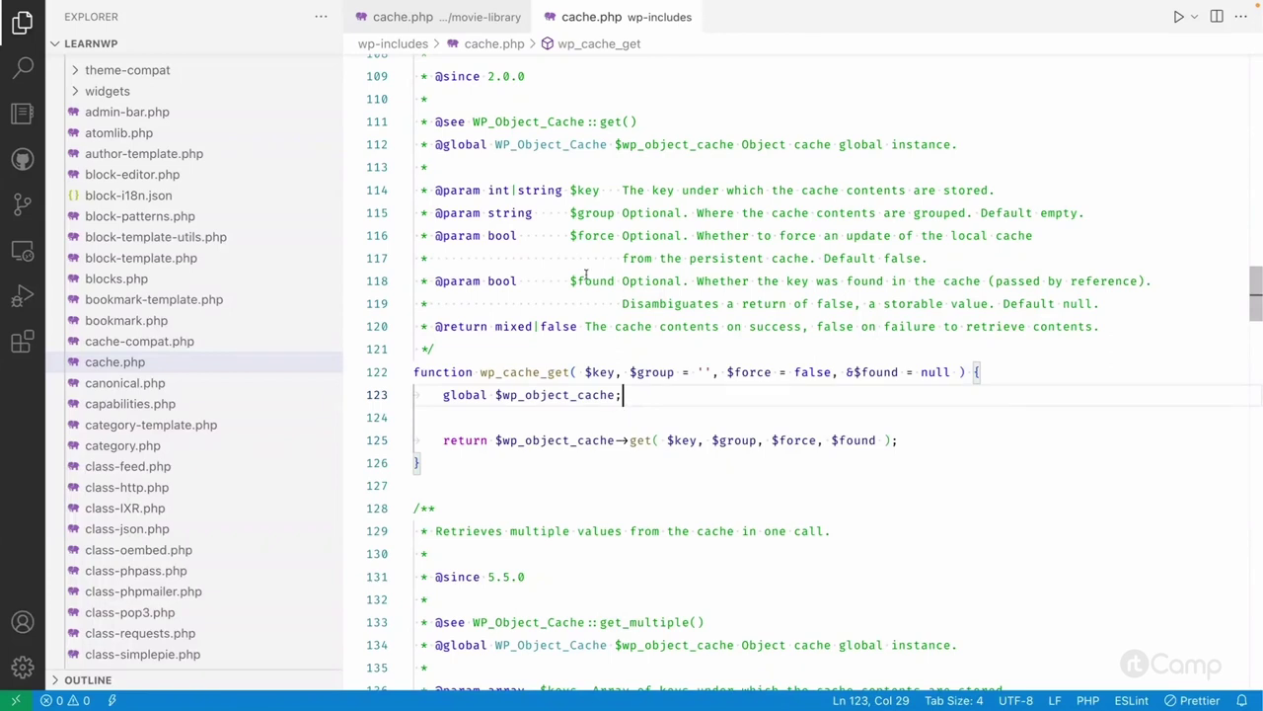
left_click(553, 146, "ctrl")
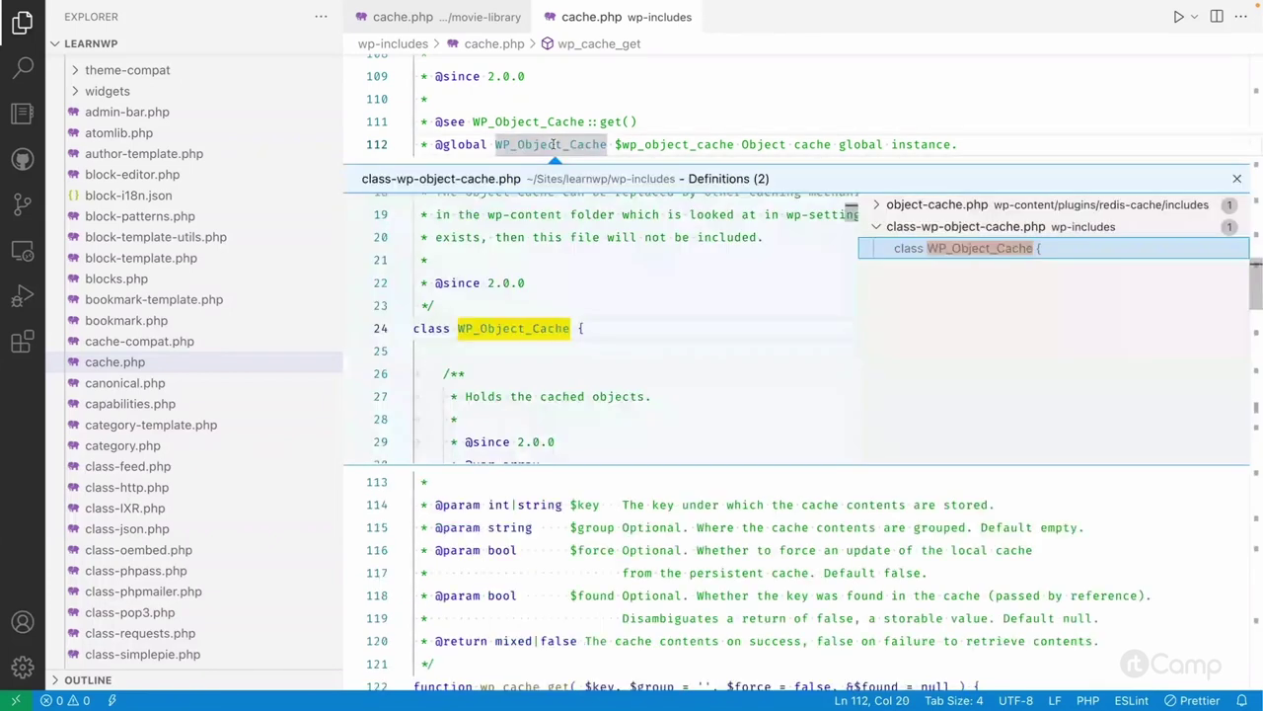
double_click(992, 248)
left_click(679, 357)
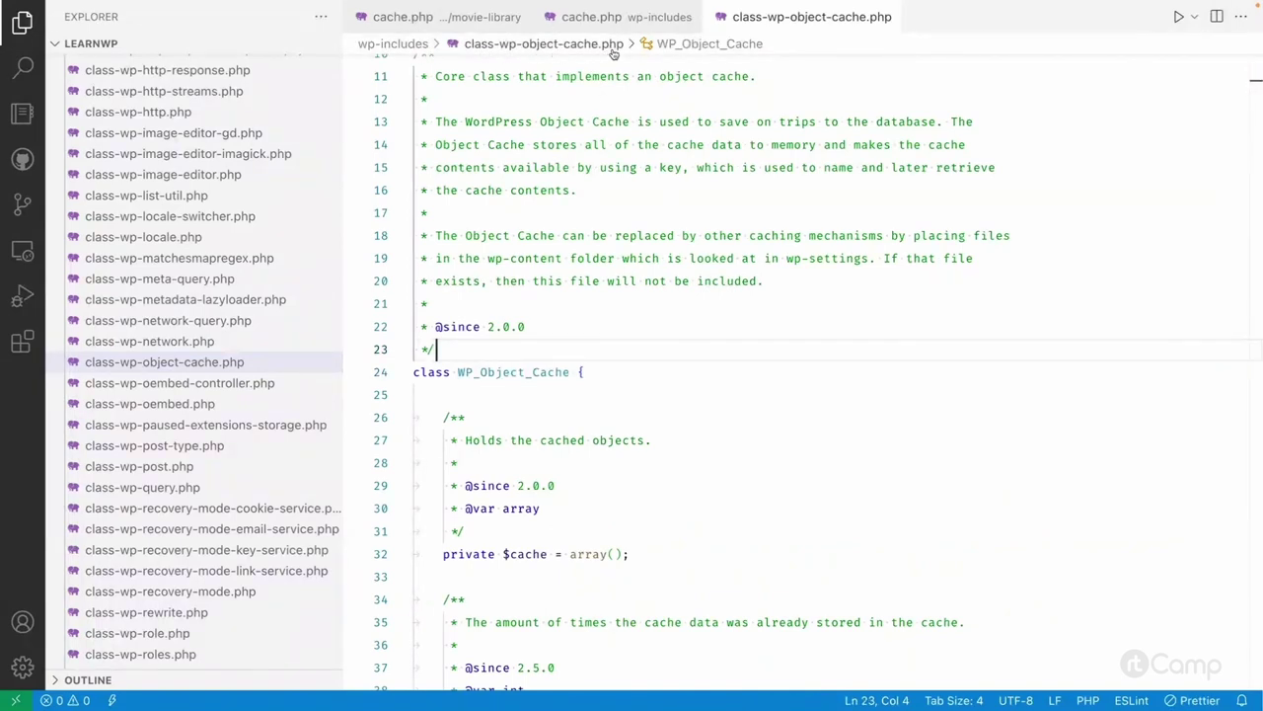
left_click(613, 372)
Step: Search the class file for "get(" to reach the public get method, and inspect its $force and &$found parameters
key("ctrl+f")
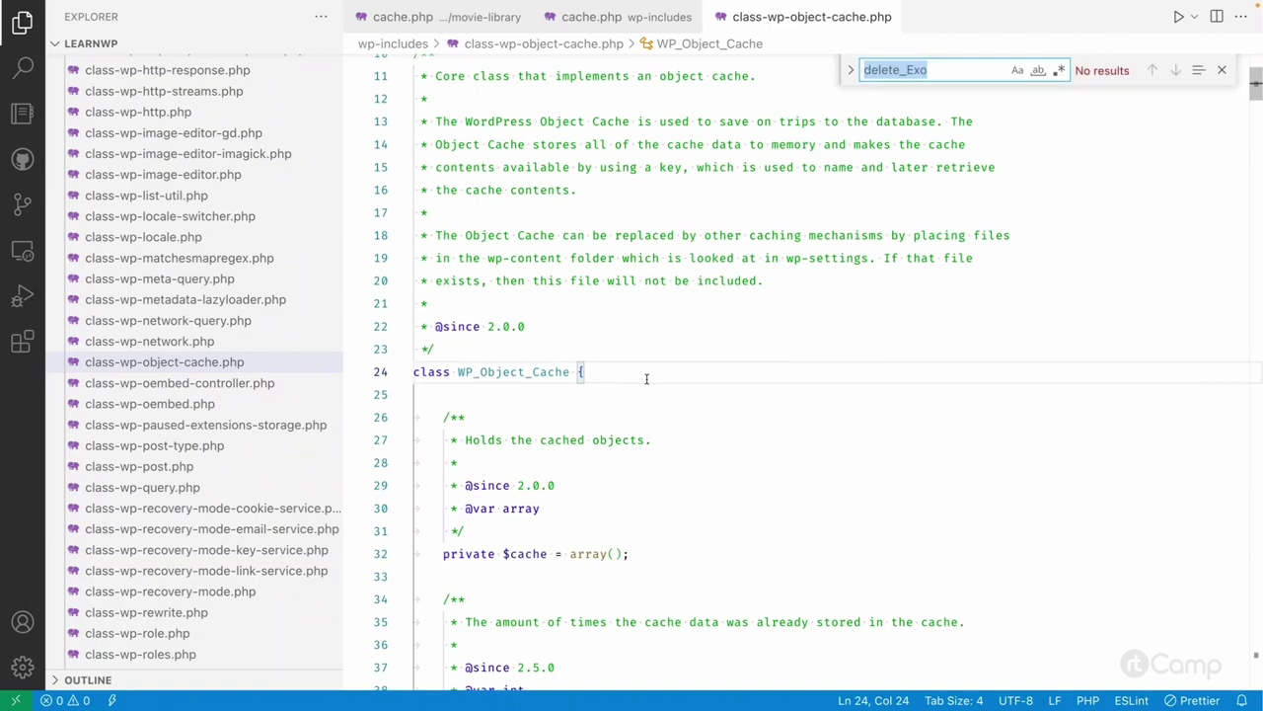
type("get(")
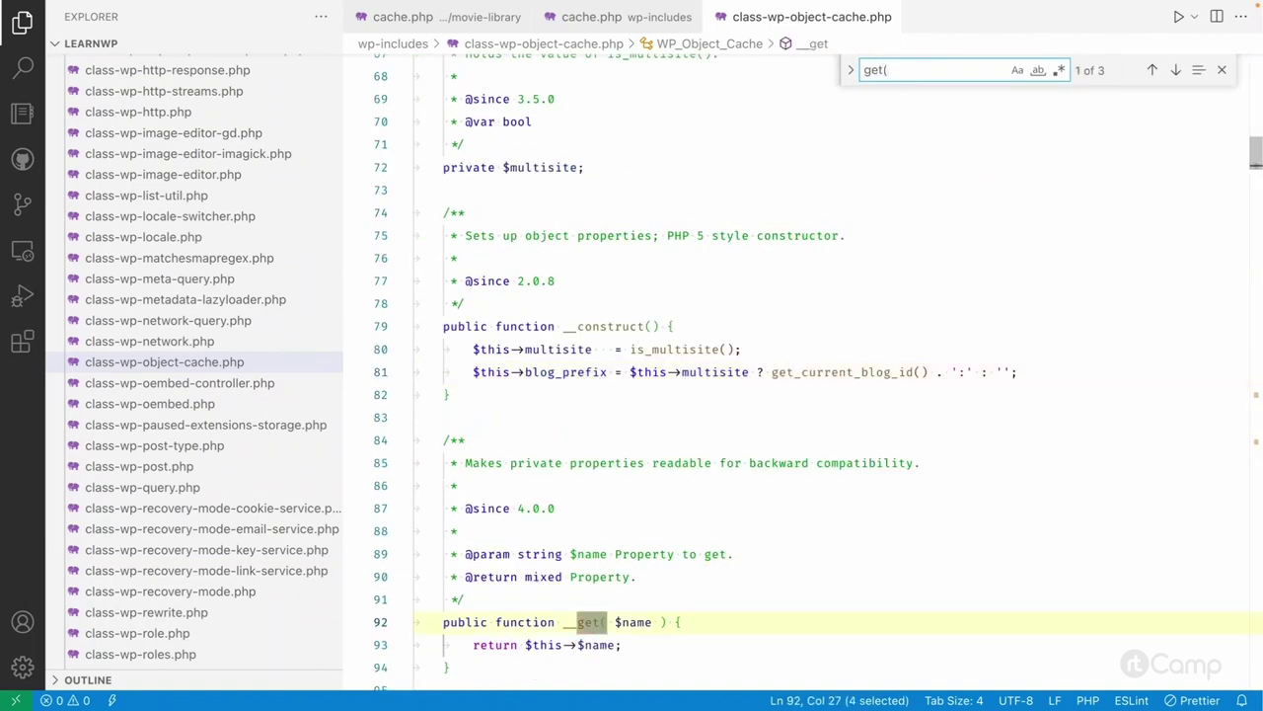
key("Return")
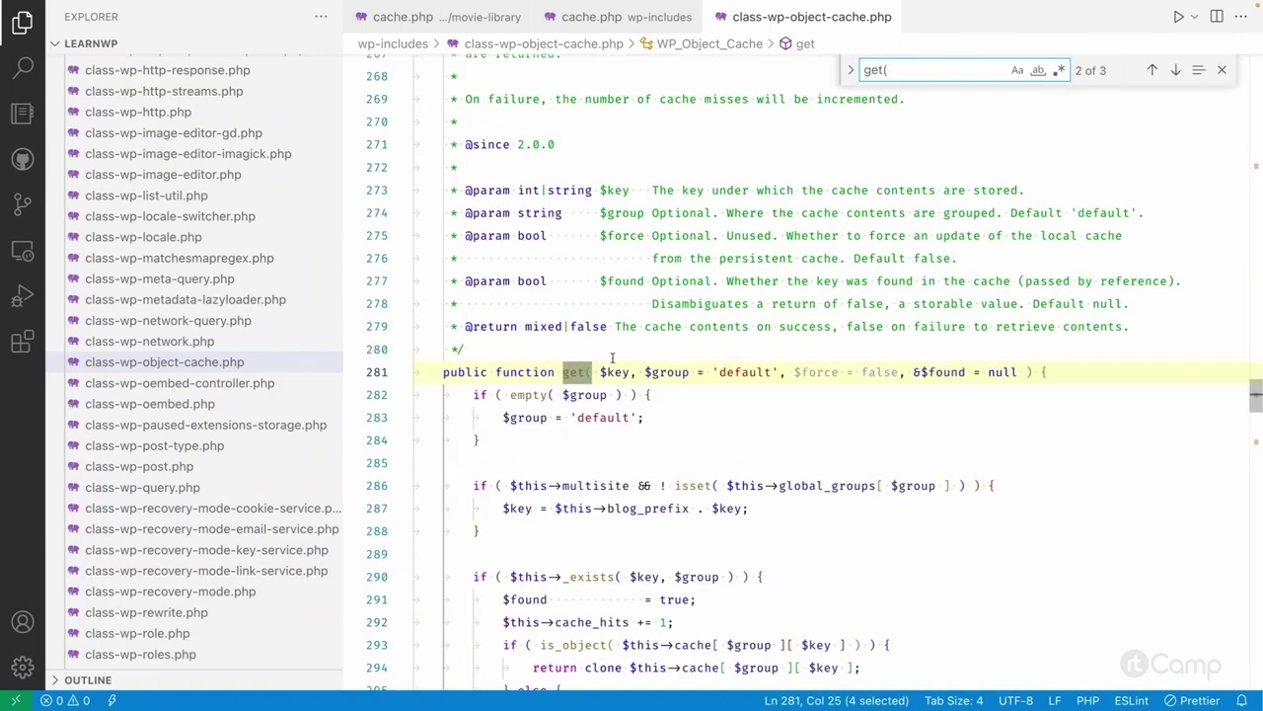
double_click(818, 372)
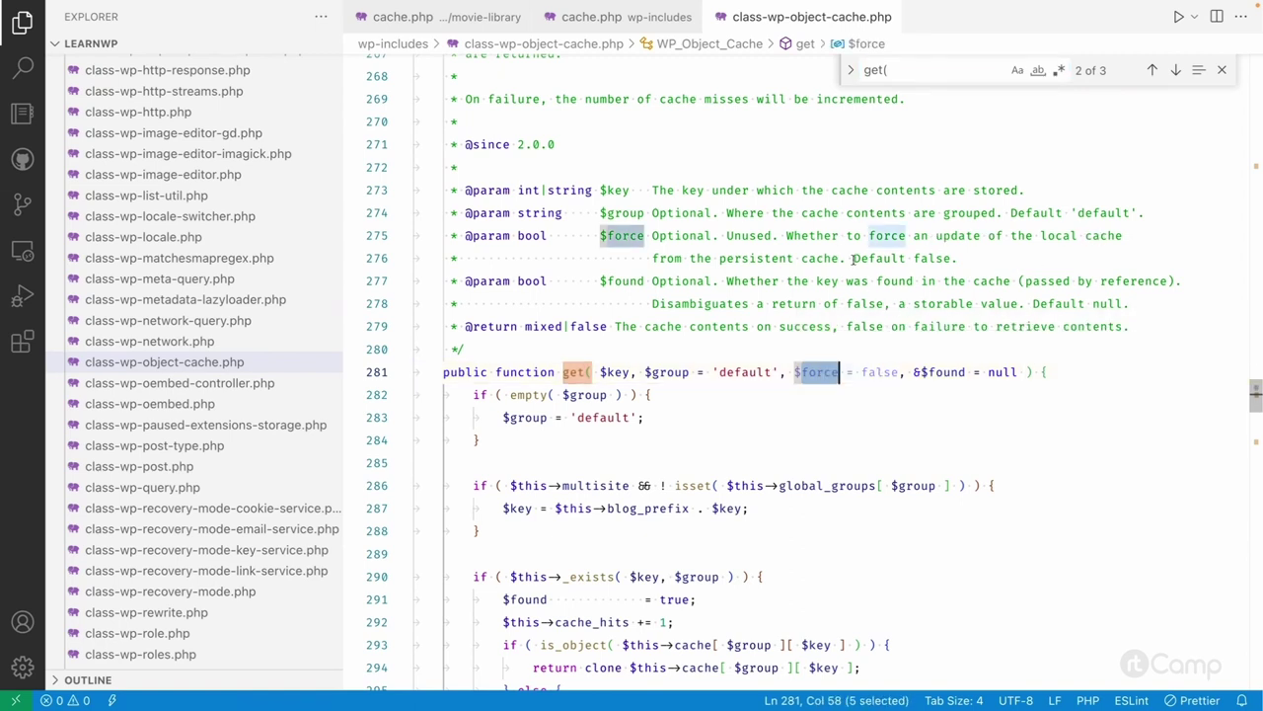
double_click(944, 372)
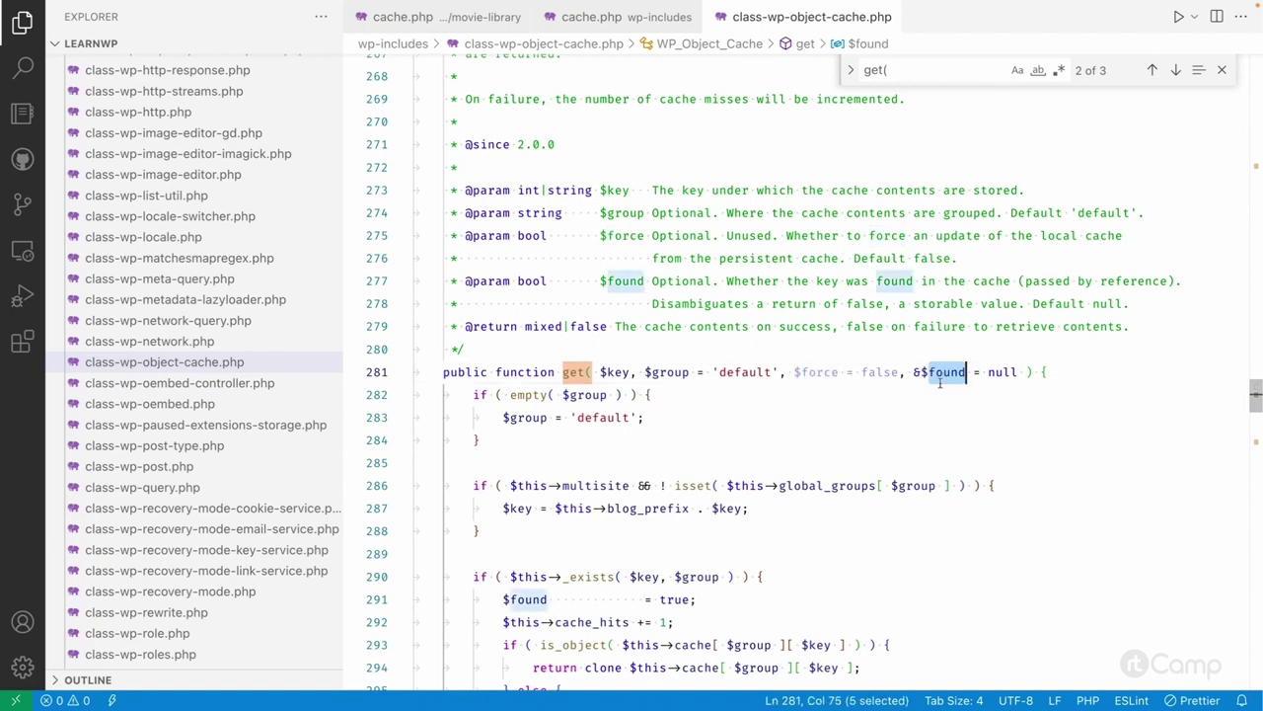
left_click(826, 393)
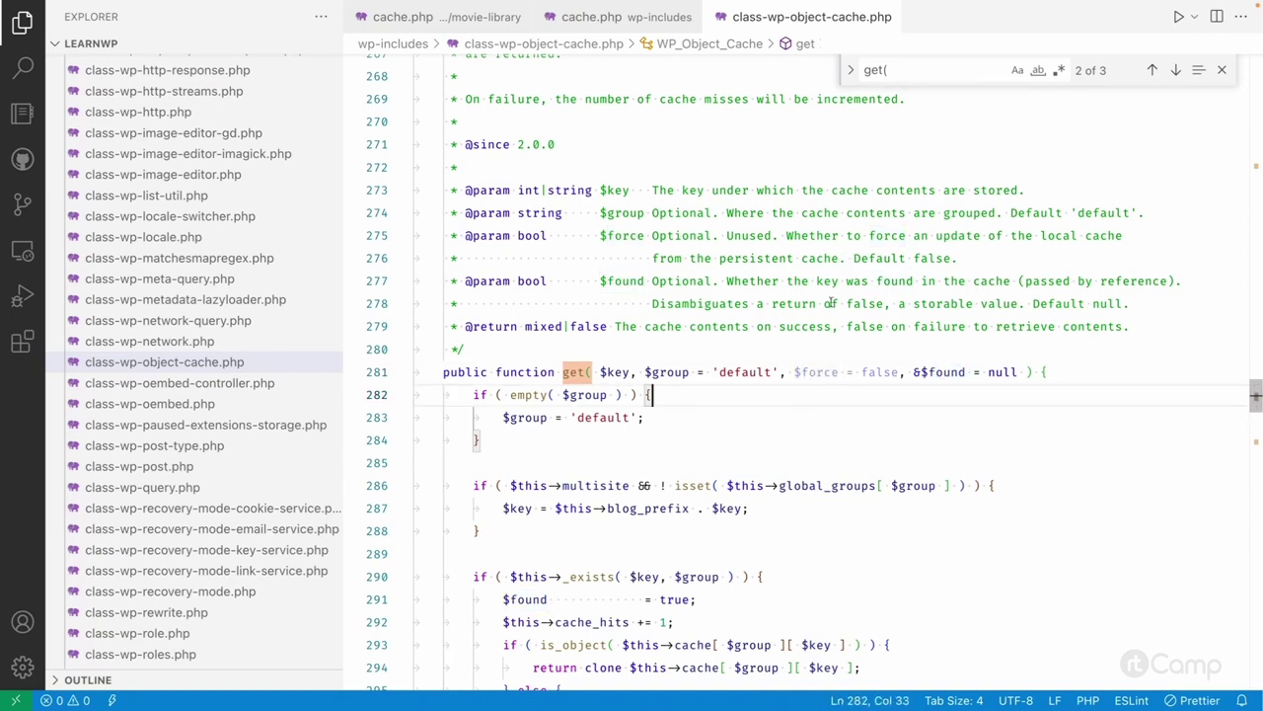
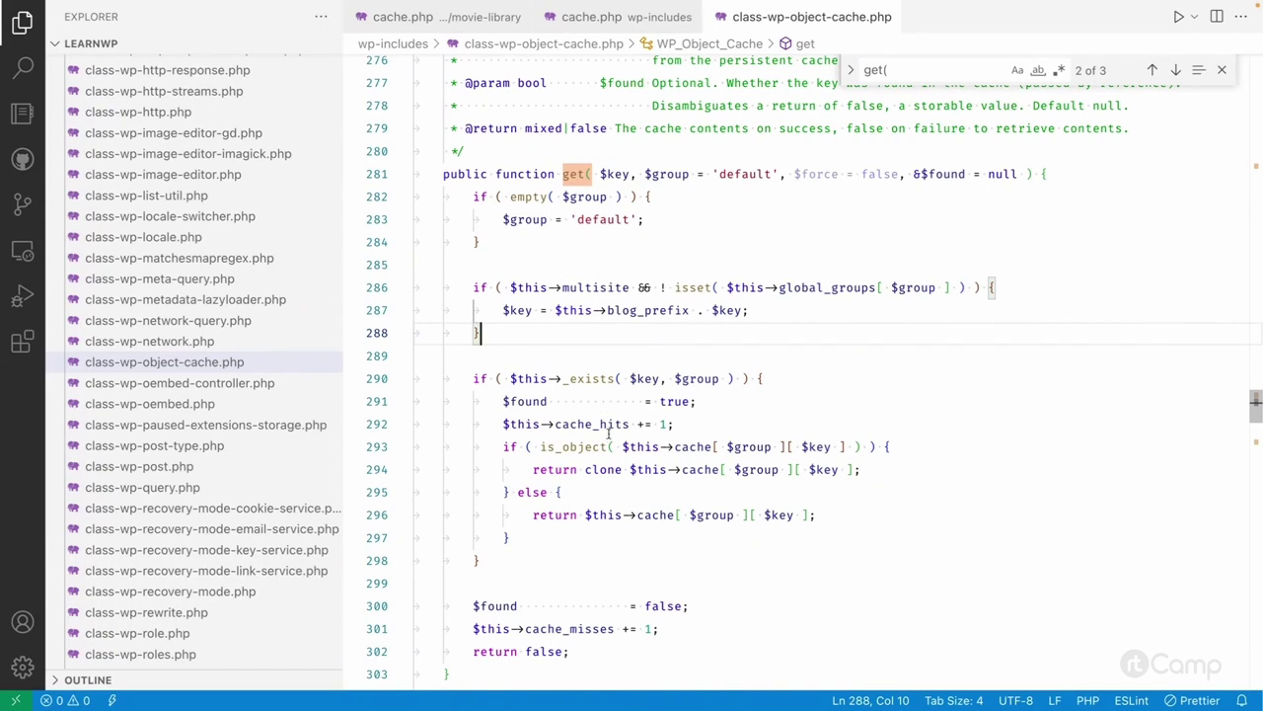
Step: Examine how the get method's else branch returns the entry from $this->cache by $group and $key
scroll(608, 437, "down", 1)
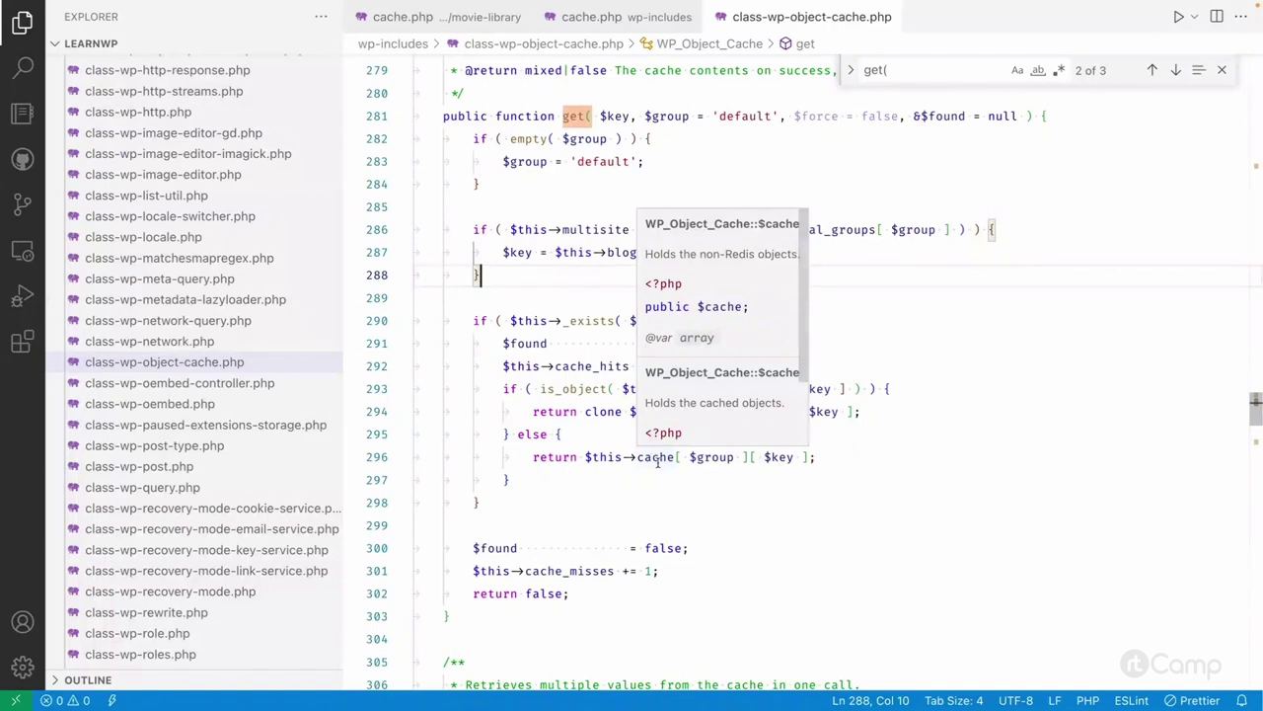
double_click(651, 458)
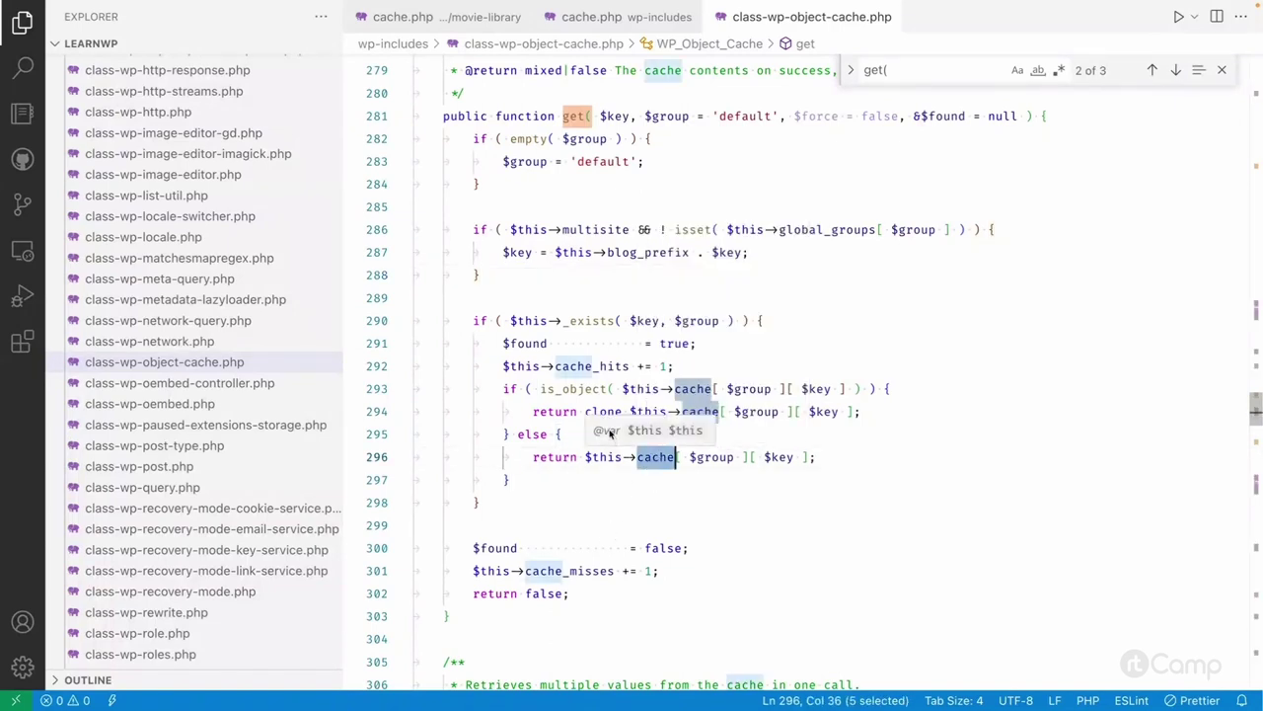
left_click(565, 434)
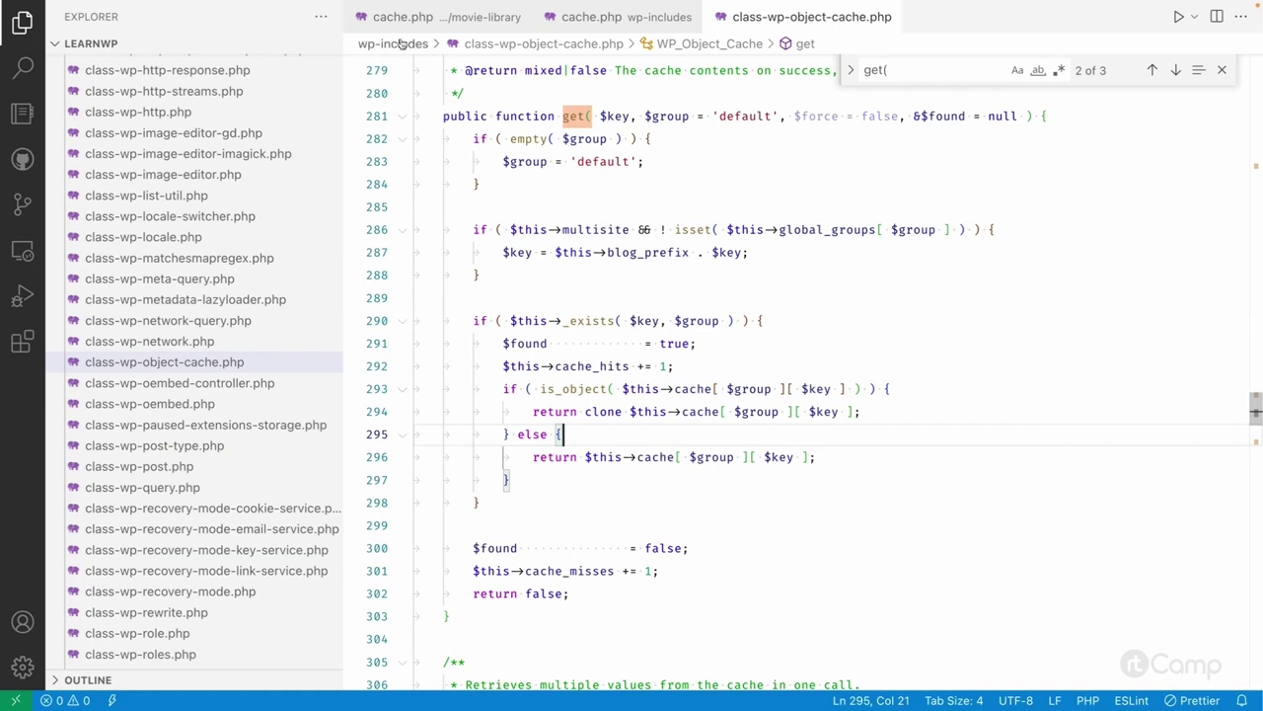
Step: Go back to the movie-library plugin's cache.php and inspect the false === $cached_data check and the string assigned inside it
key("ctrl+minus")
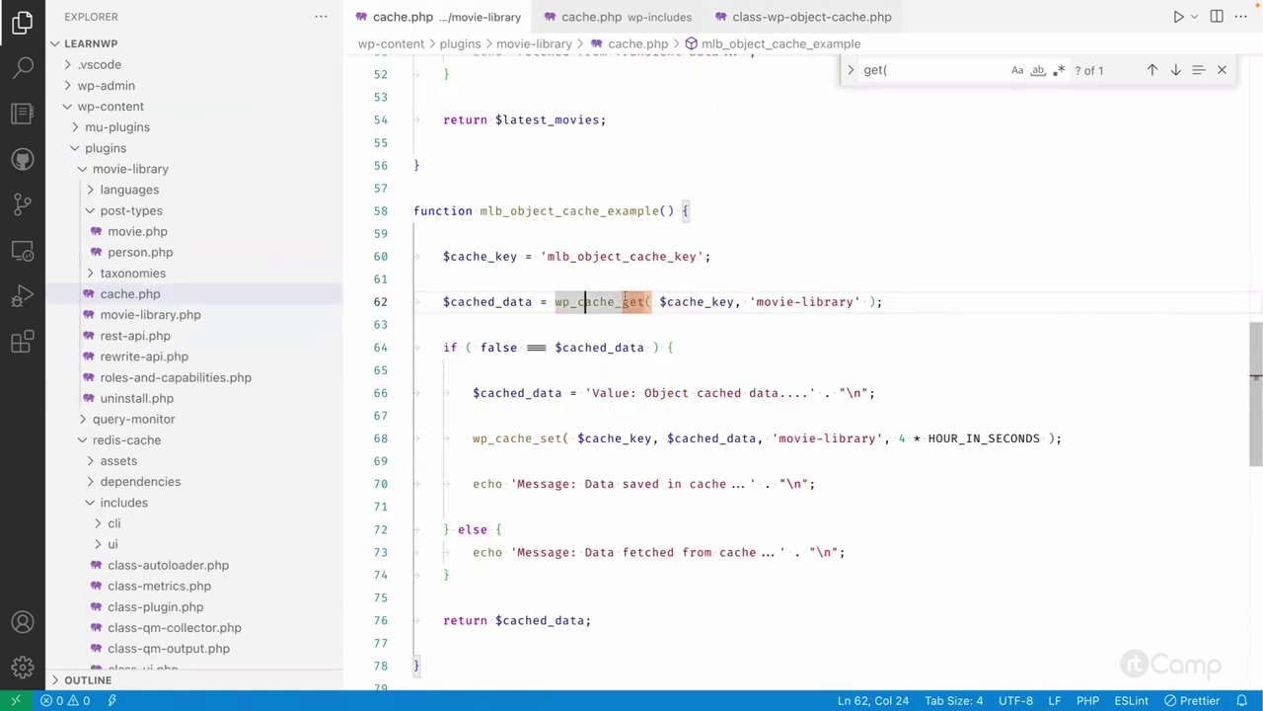
double_click(560, 346)
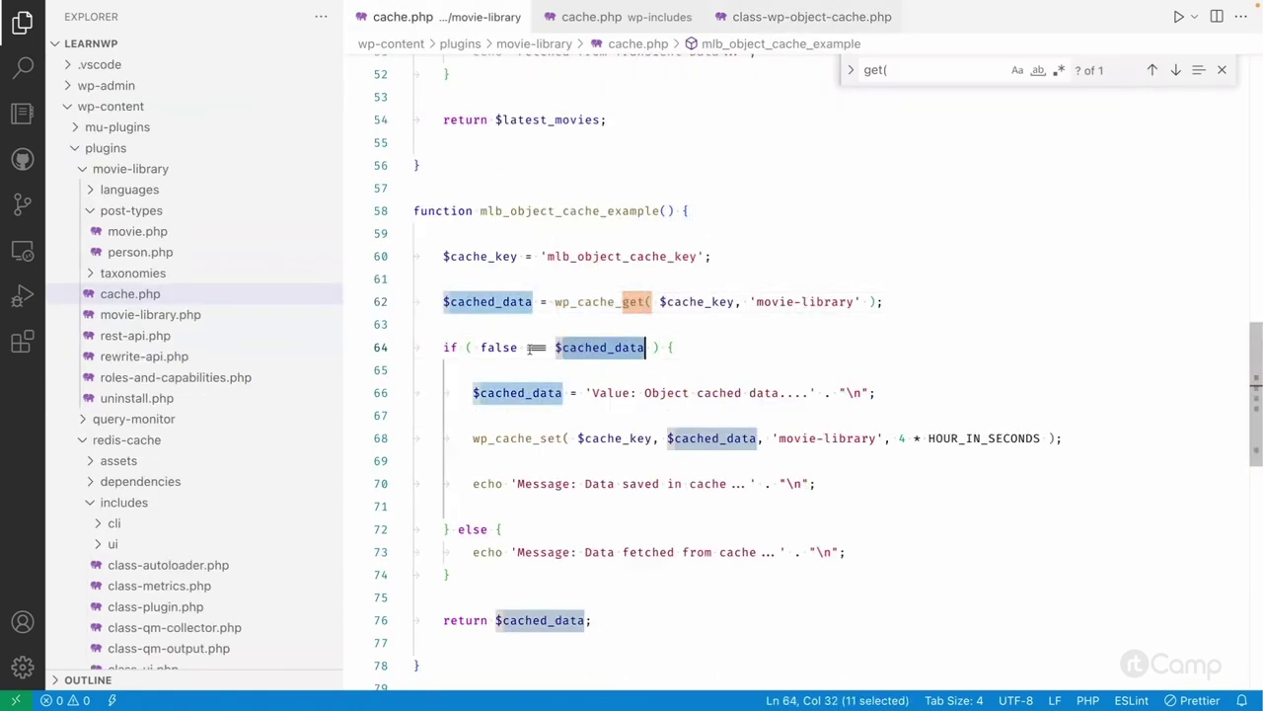
left_click(542, 361)
scroll(542, 361, "down", 1)
scroll(521, 345, "up", 1)
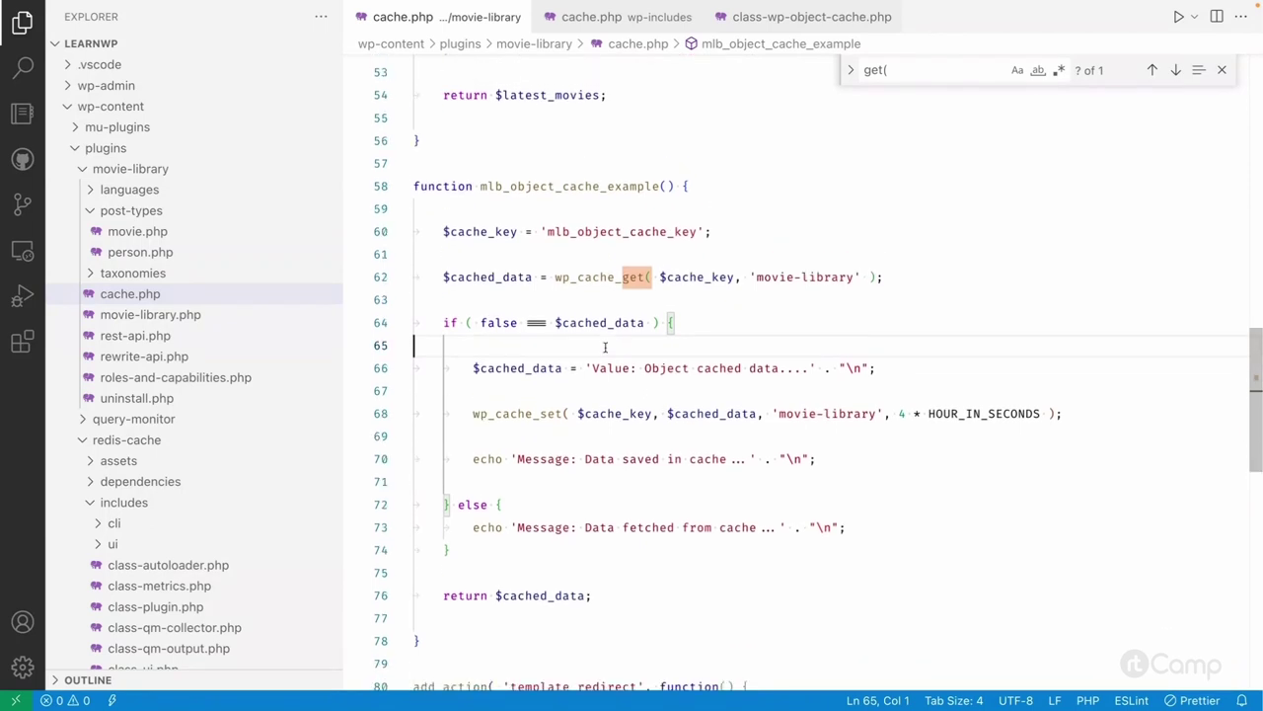
scroll(606, 349, "down", 5)
double_click(542, 164)
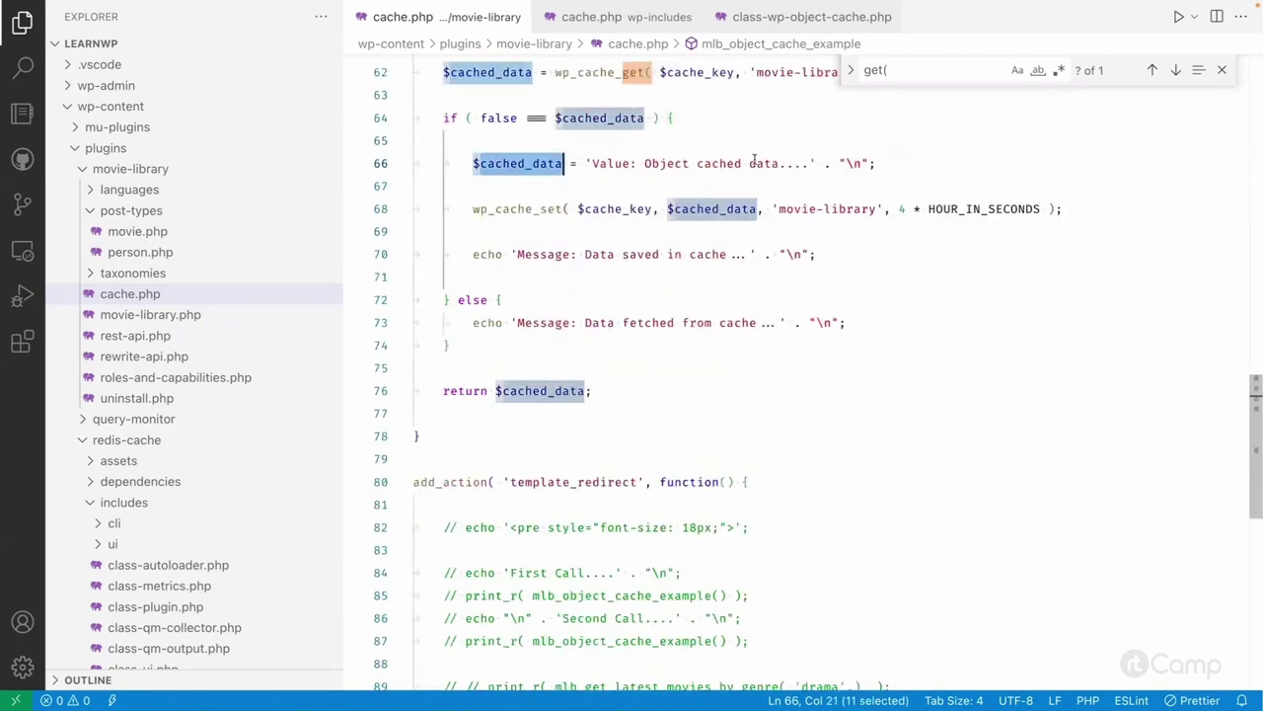
left_click(642, 163)
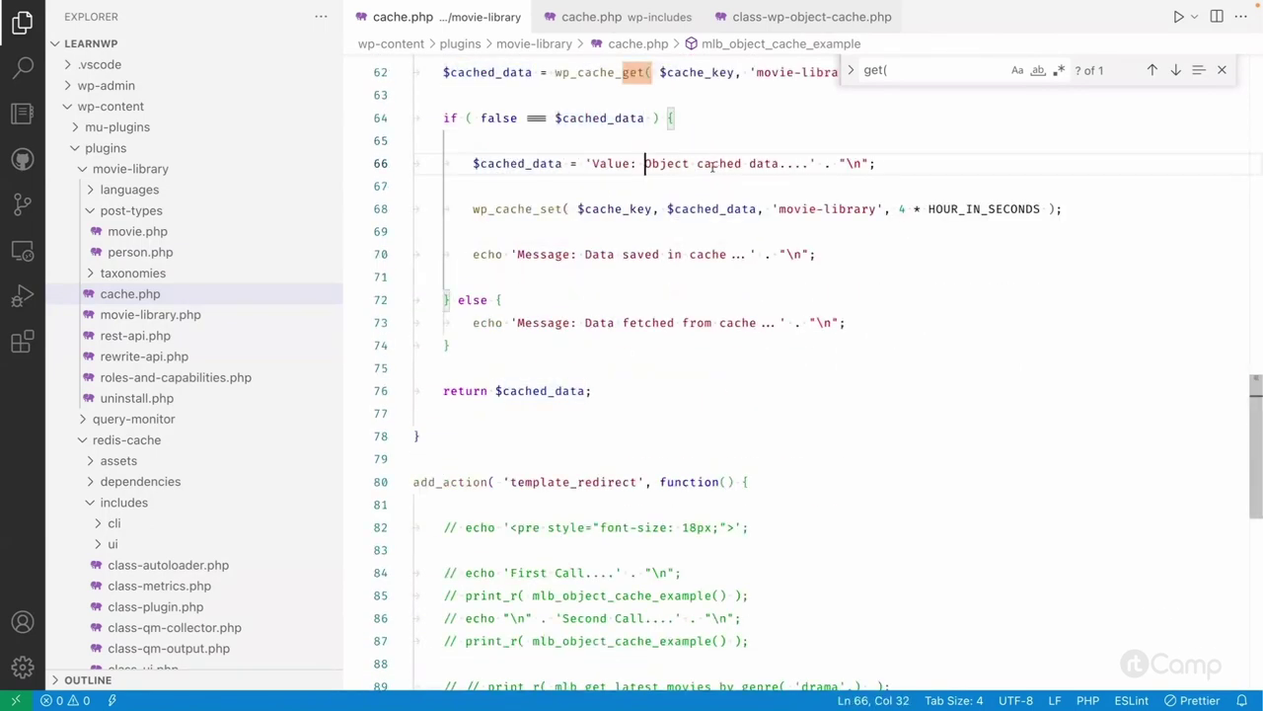
Step: Inspect the wp_cache_set call on line 68 with its $cache_key, $cached_data and 'movie-library' group arguments
double_click(484, 208)
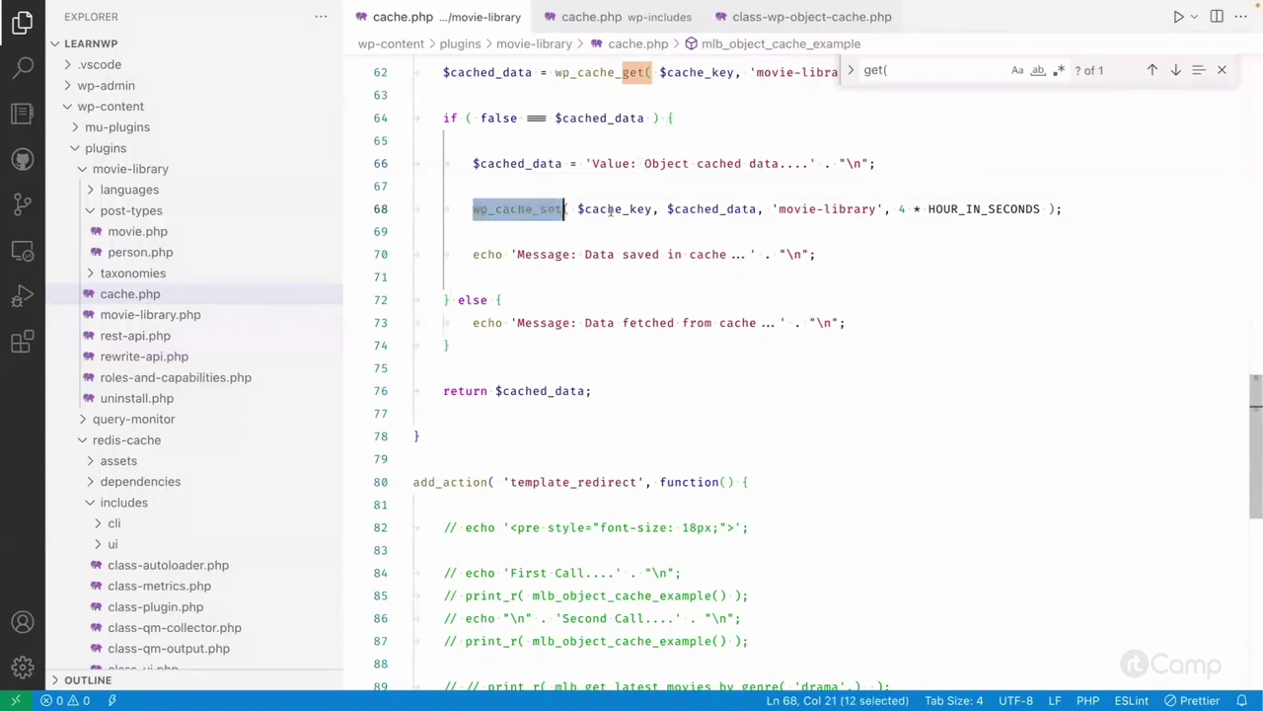
double_click(626, 208)
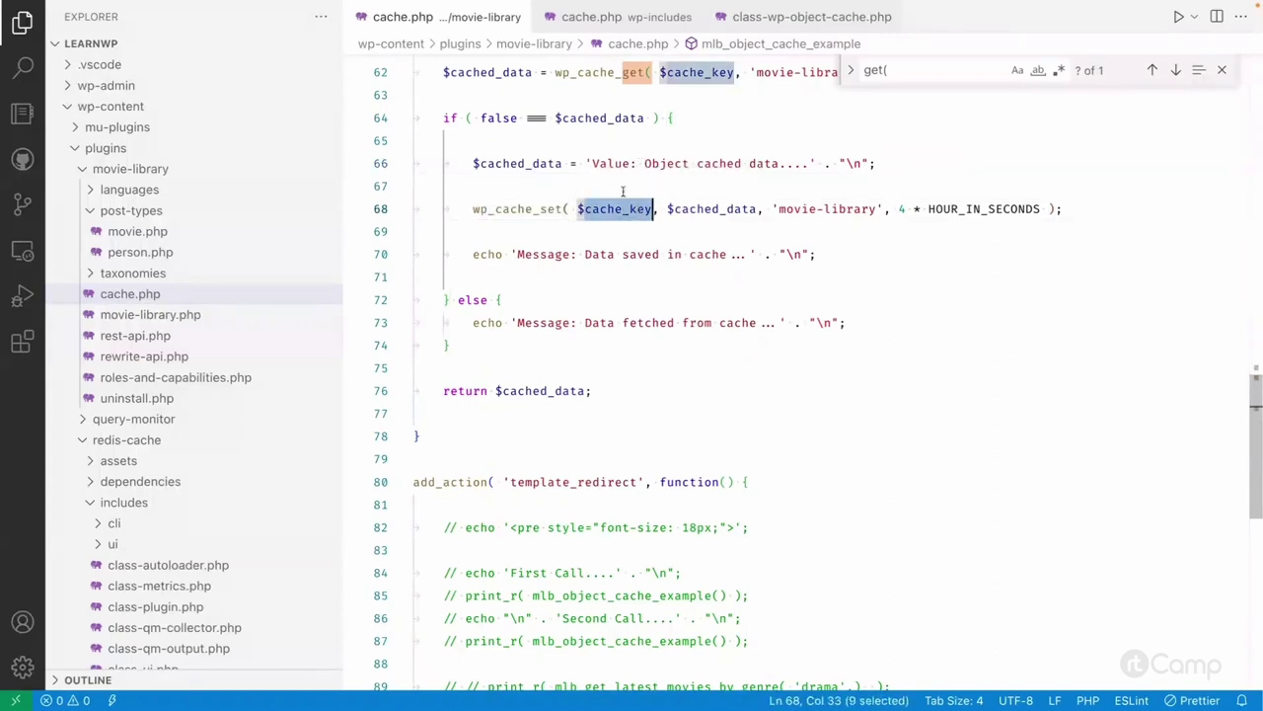
left_click(689, 208)
left_click(825, 209)
double_click(825, 208)
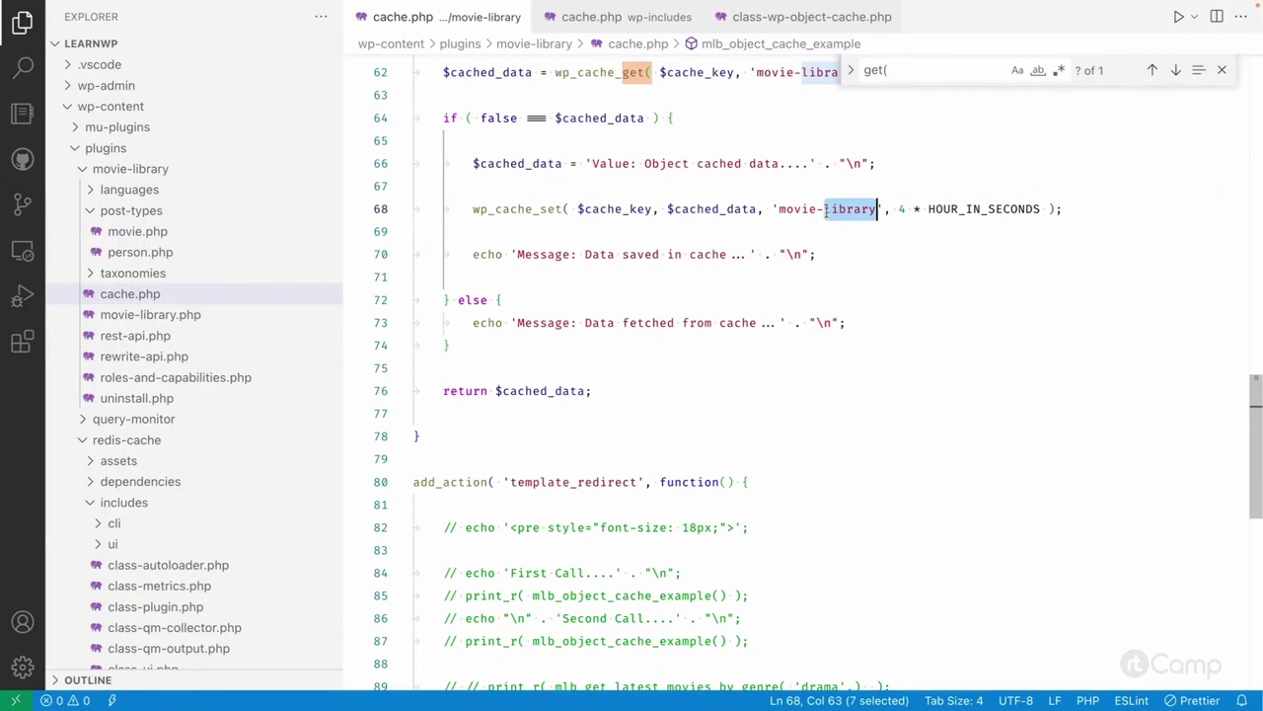
scroll(823, 217, "up", 1)
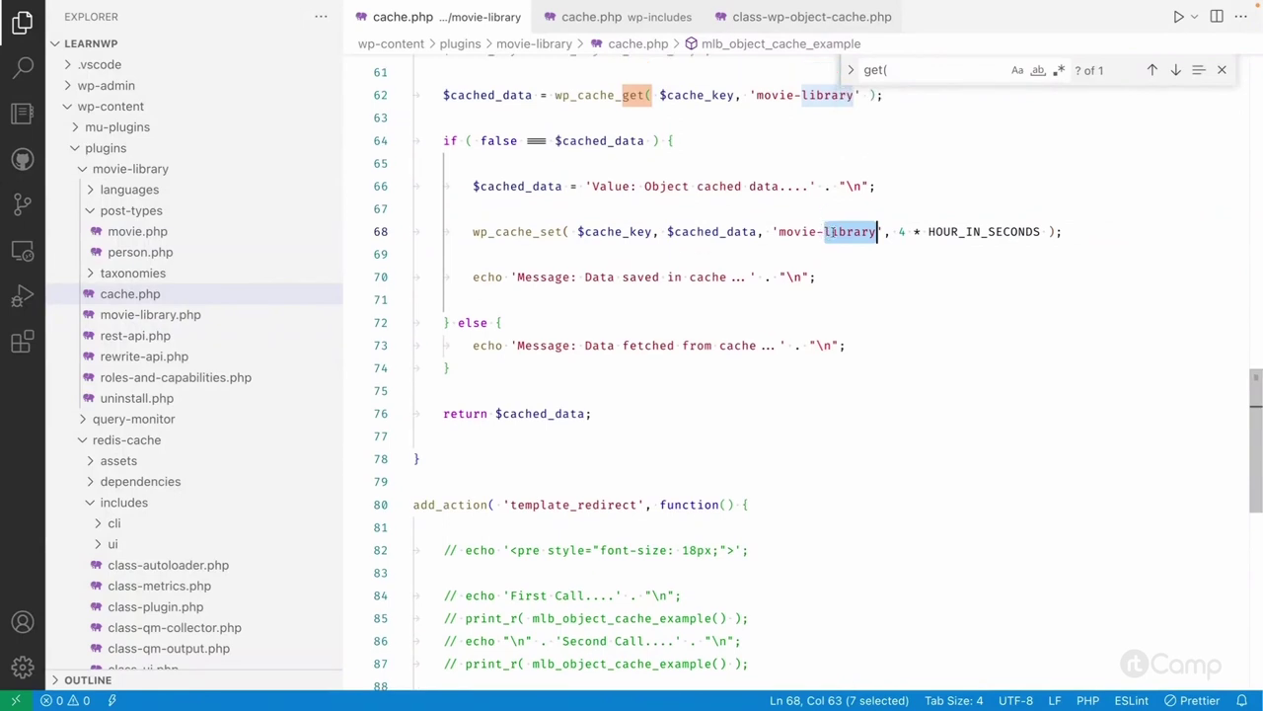
scroll(835, 279, "up", 1)
Step: Inspect the 4 * HOUR_IN_SECONDS expiration argument of the wp_cache_set call
left_click(942, 263)
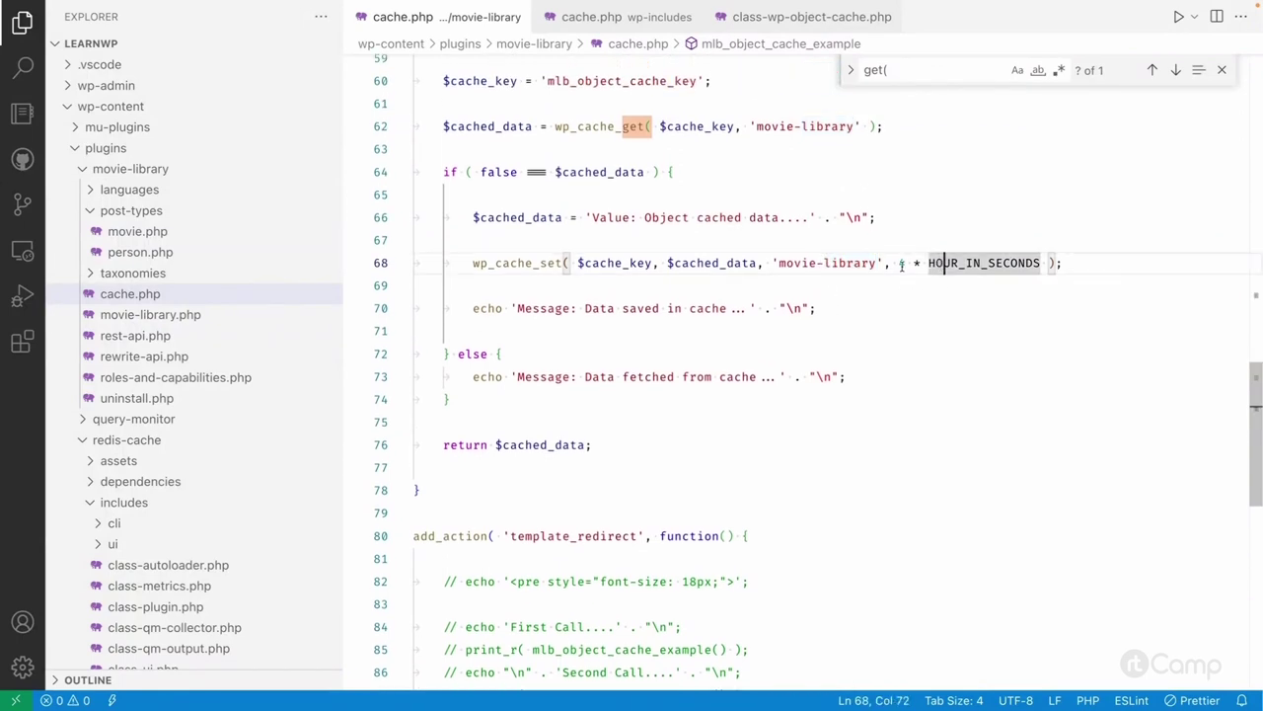
left_click(899, 260)
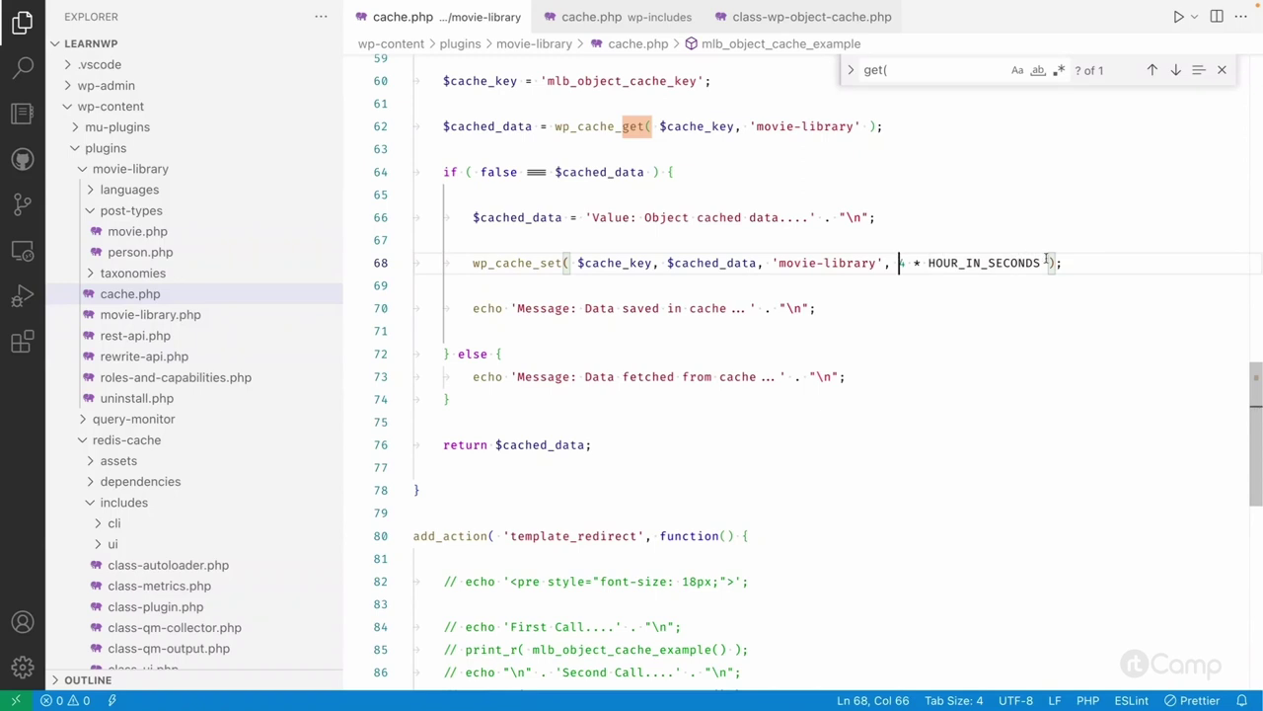
left_click(1035, 263, "shift")
left_click(574, 334)
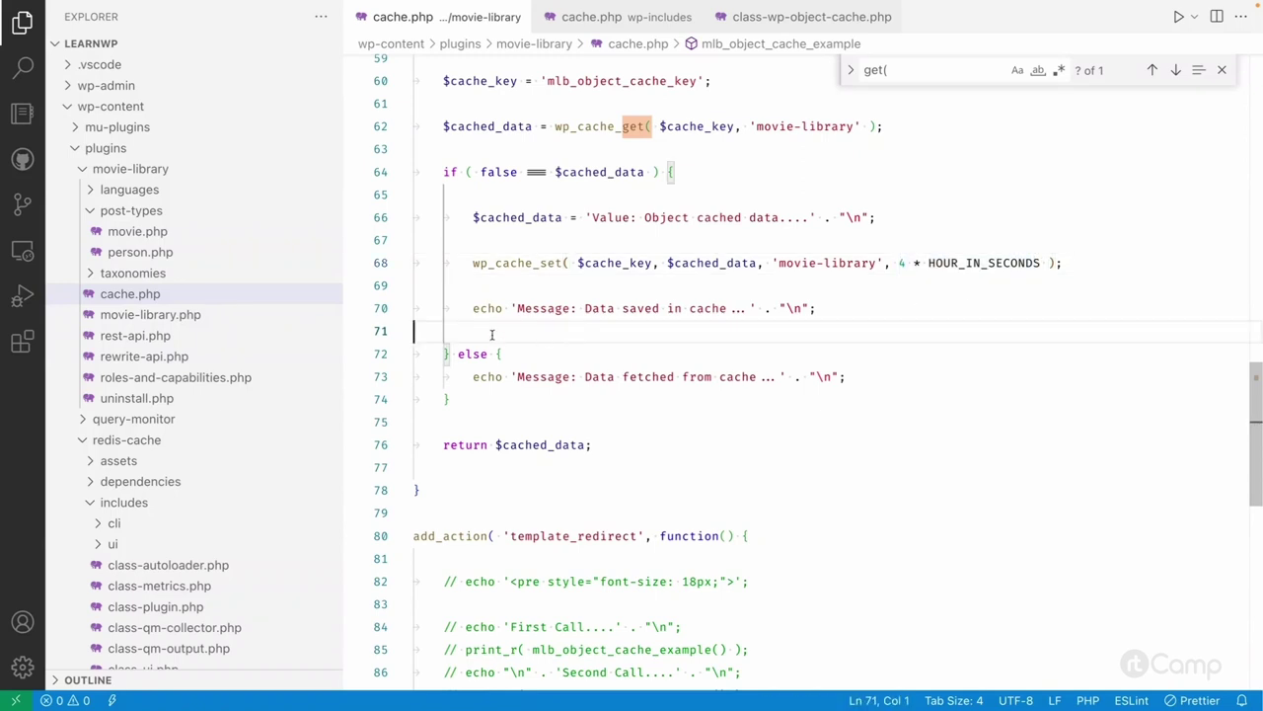
Step: Inspect the 'Data saved in cache' echo line and the 'Data fetched from cache' echo line in the else branch
left_click_drag(474, 308, 818, 308)
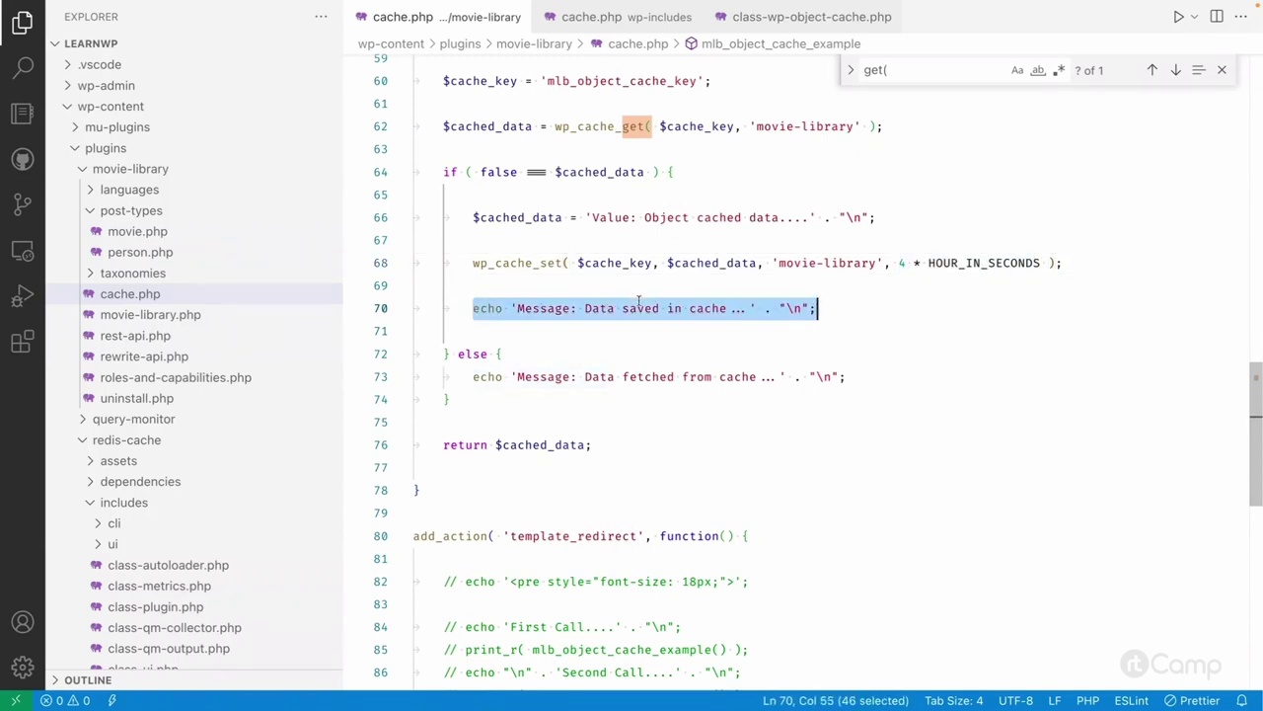
left_click(712, 307)
left_click(533, 376)
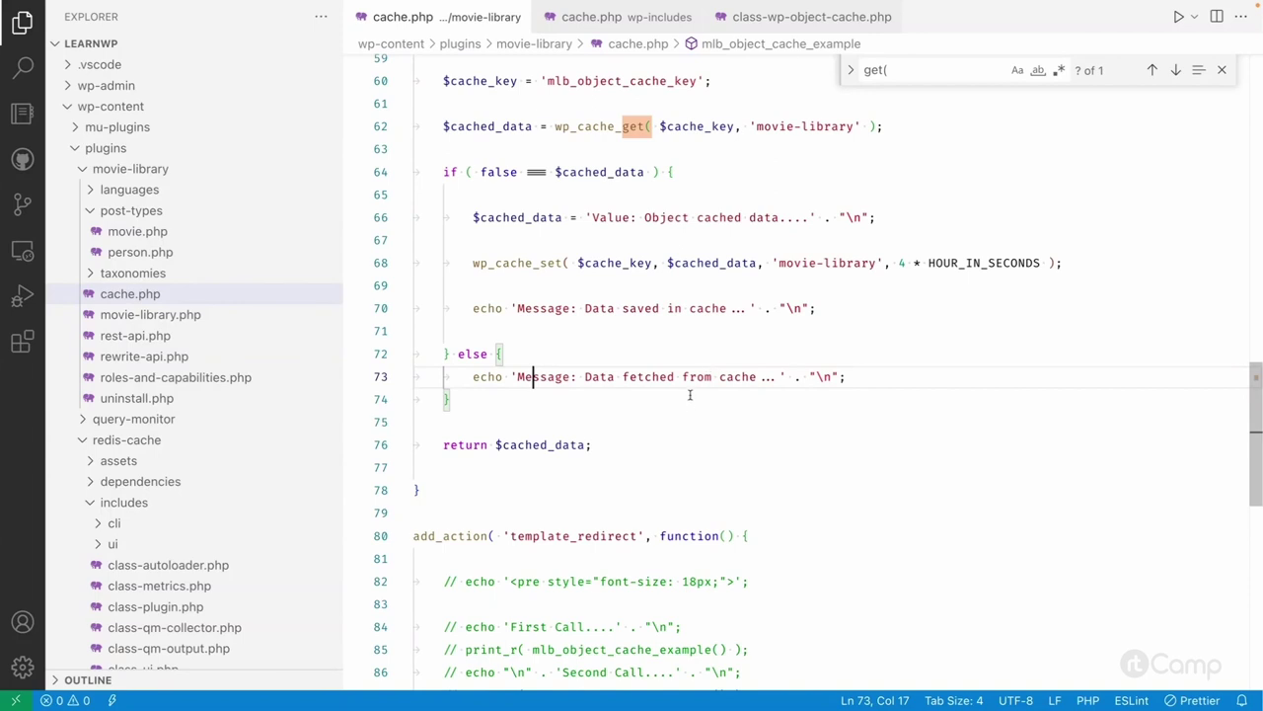
Step: Remove one level of commenting from lines 82 to 92 inside the template_redirect callback
scroll(688, 393, "down", 4)
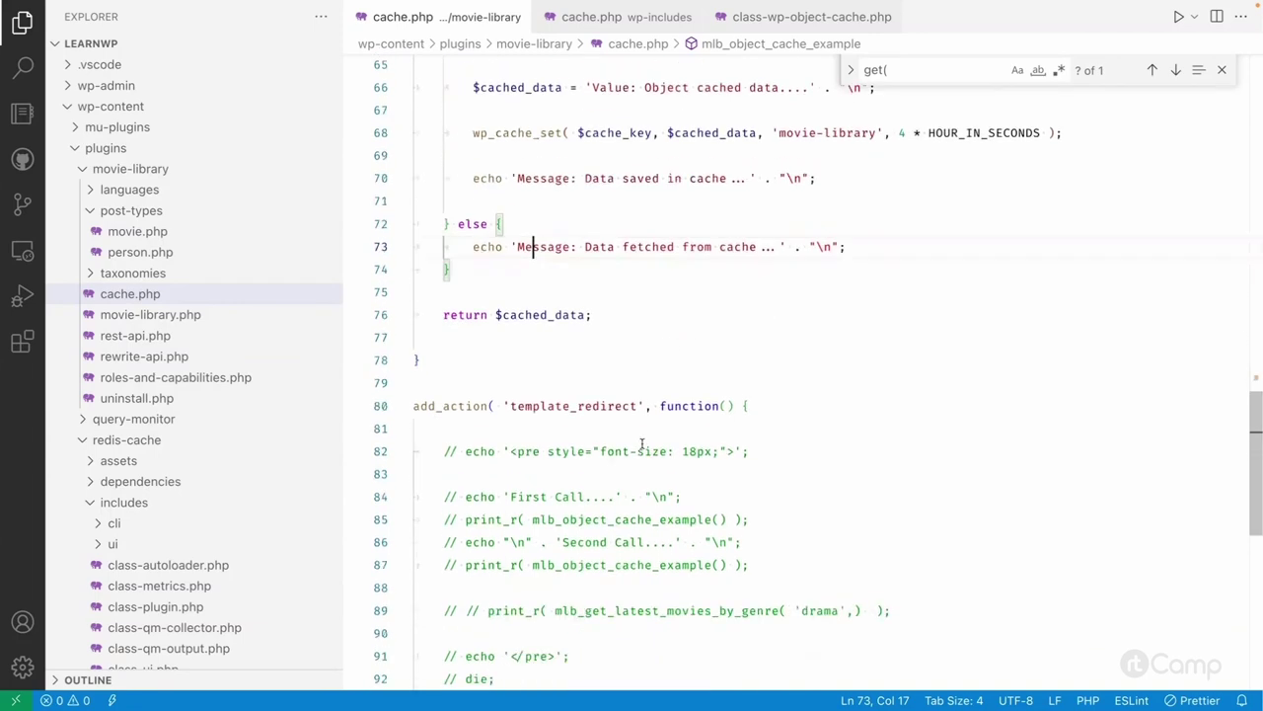
left_click(444, 402)
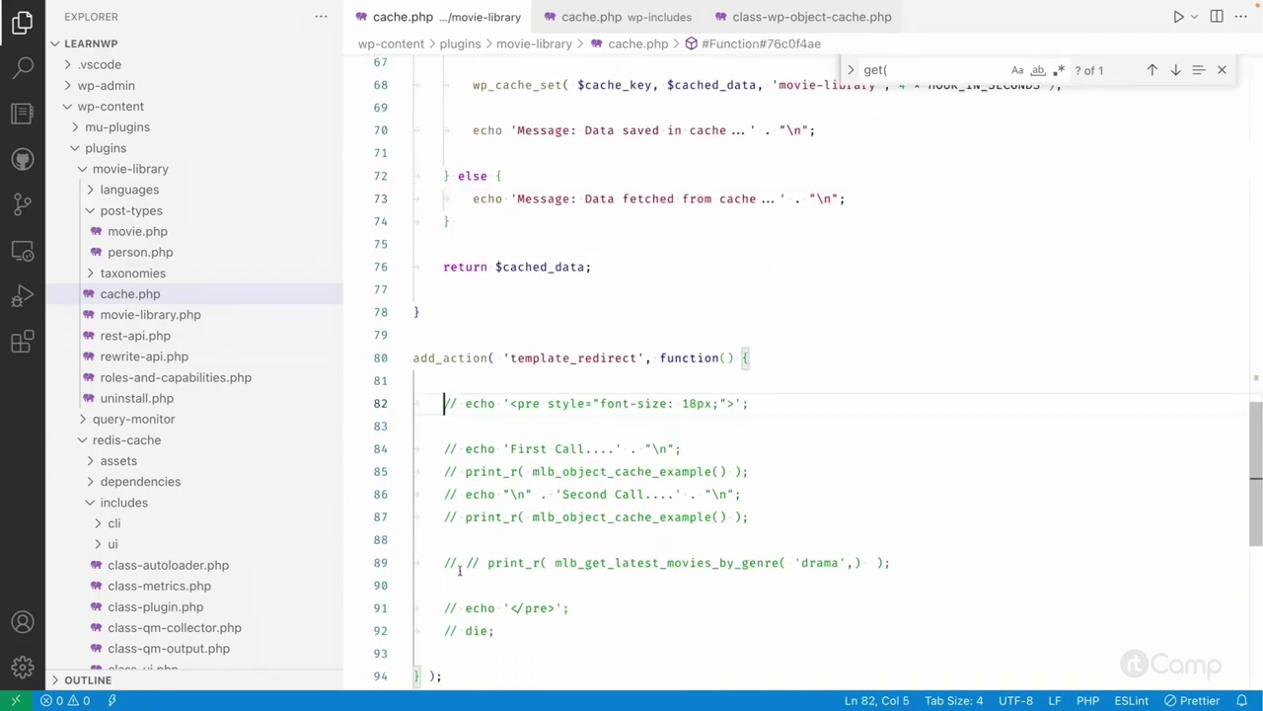
left_click(505, 626, "shift")
key("ctrl+slash")
left_click(504, 626)
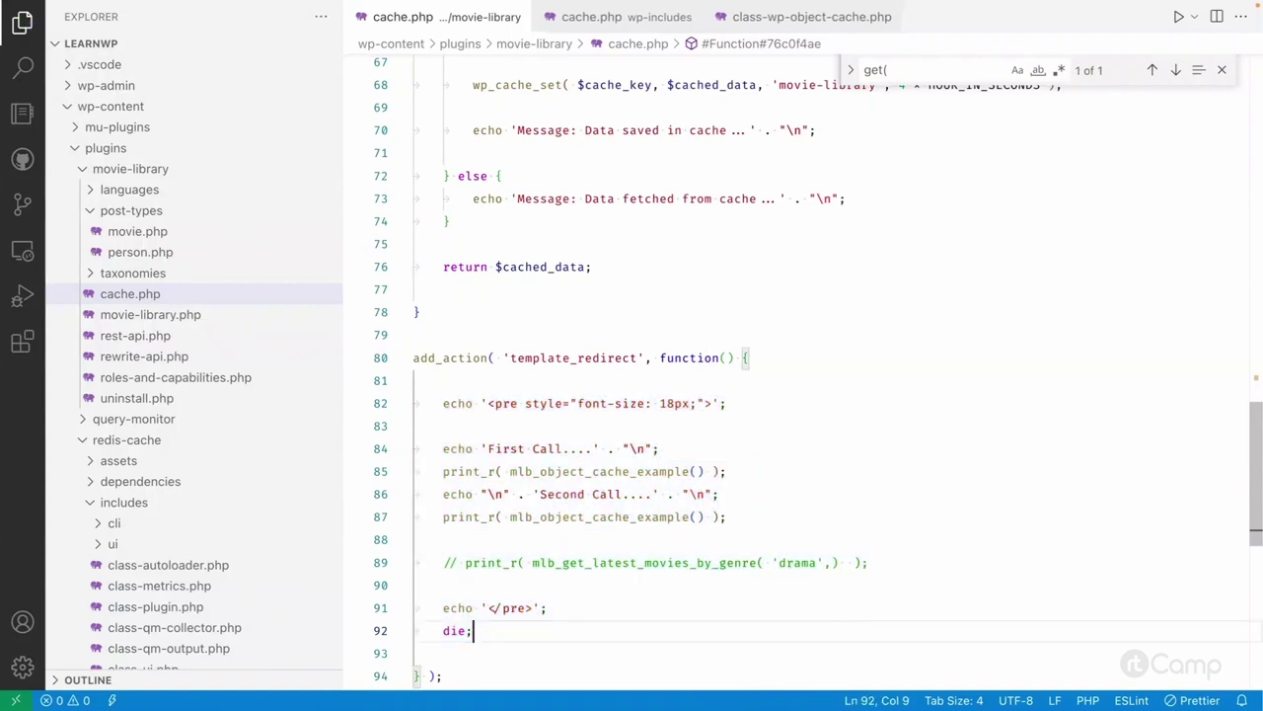
Step: Examine the 'First Call' echo and the mlb_object_cache_example print_r calls in the template_redirect callback
scroll(579, 450, "down", 1)
scroll(577, 450, "down", 1)
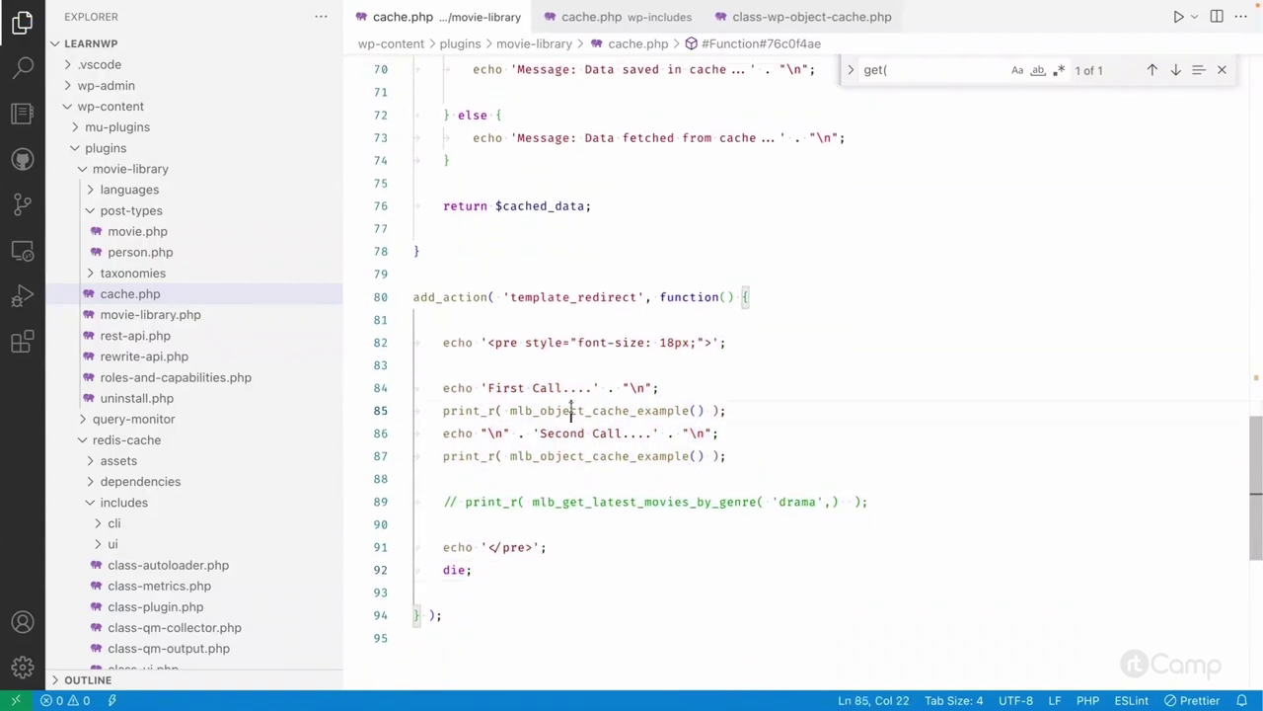
double_click(571, 410)
left_click(566, 474)
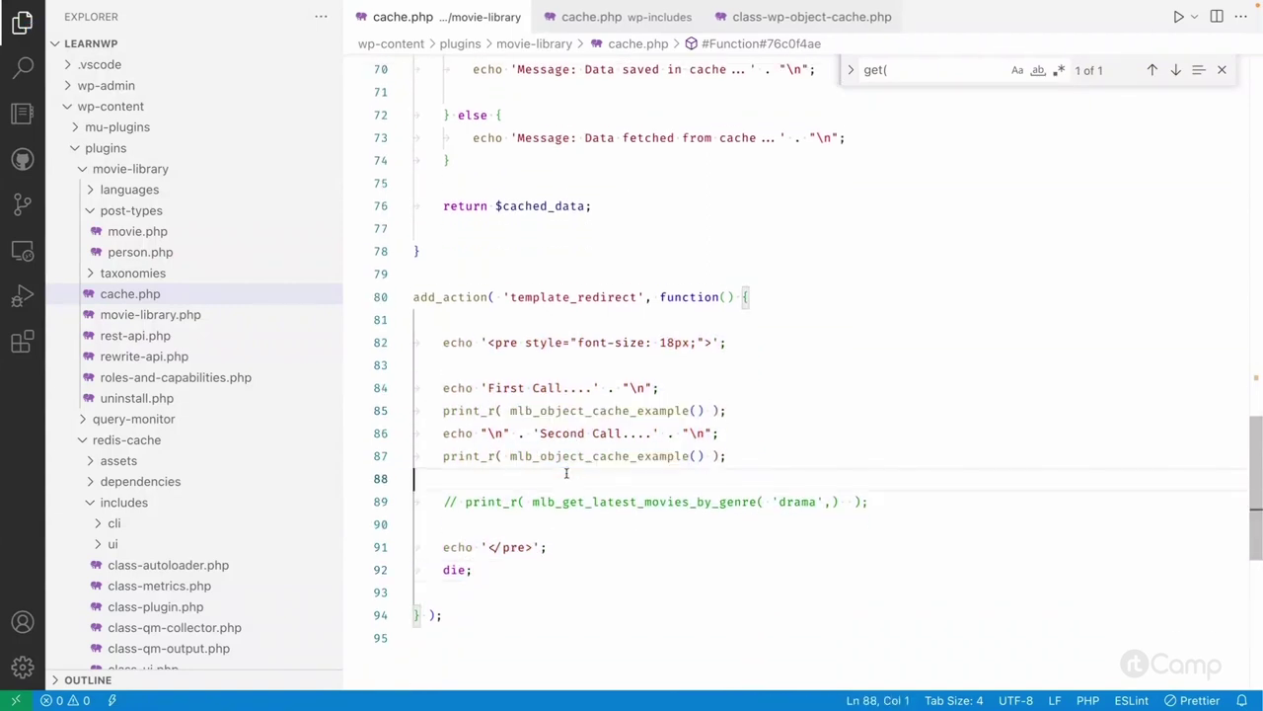
double_click(544, 392)
mouse_move(594, 410)
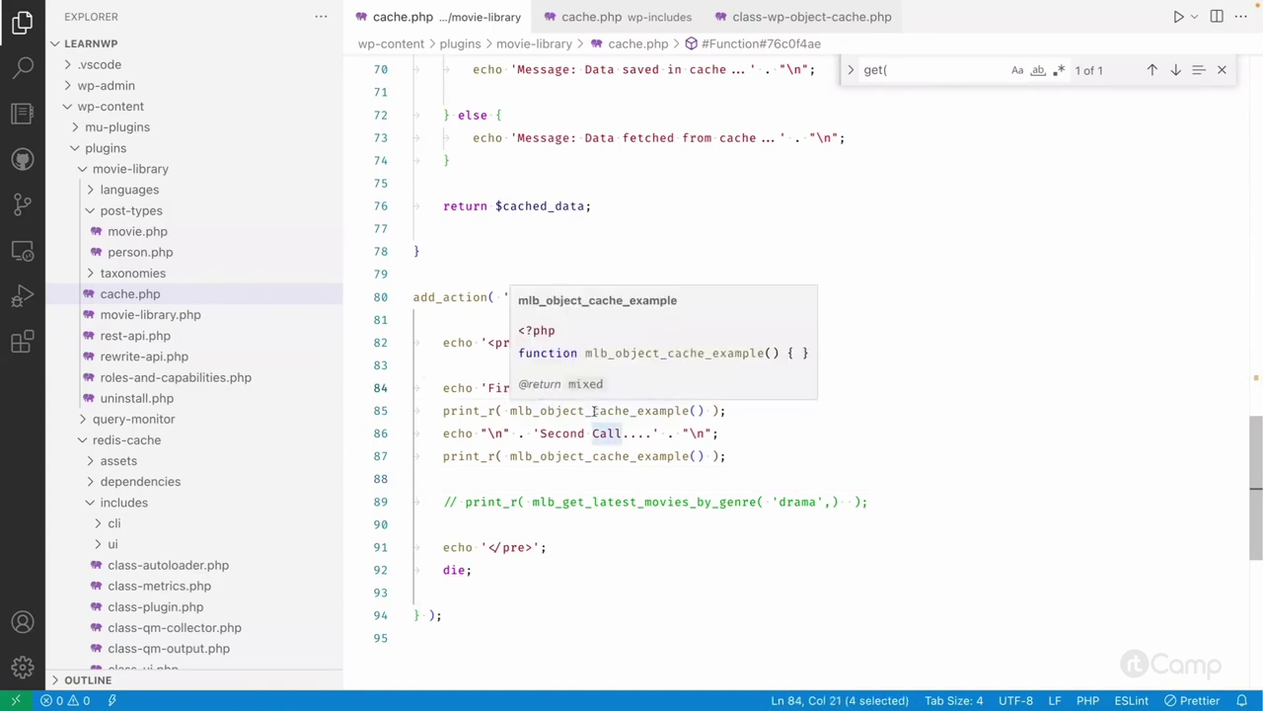
left_click(618, 468)
mouse_move(599, 421)
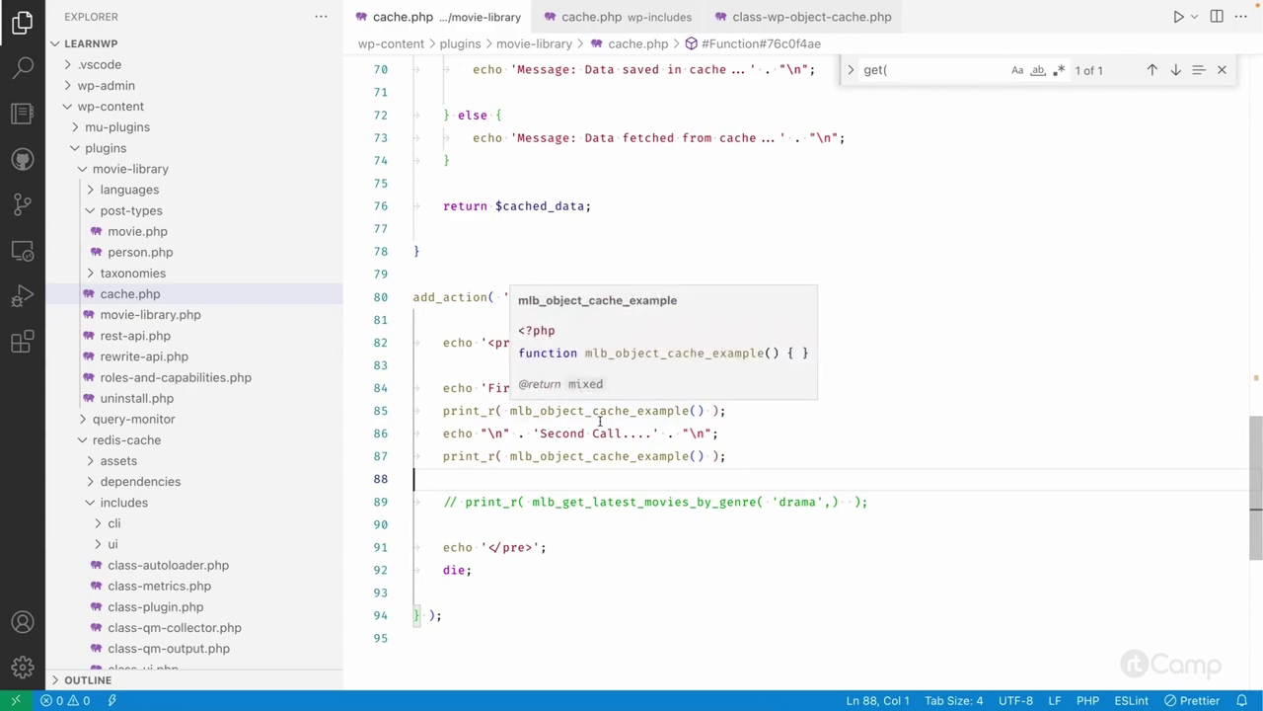
Step: Switch to the browser, reload the Learn WordPress front page, and inspect the message and value output under First Call
key("ctrl+Left")
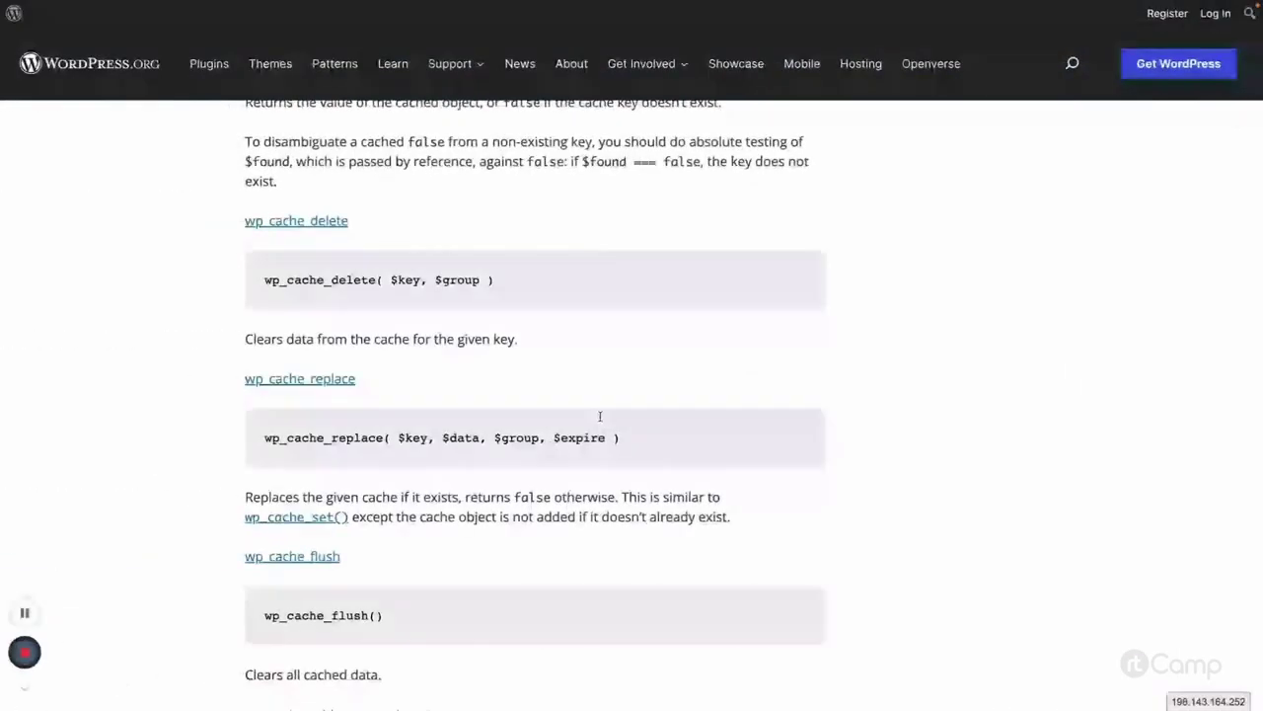
key("ctrl+shift+Tab")
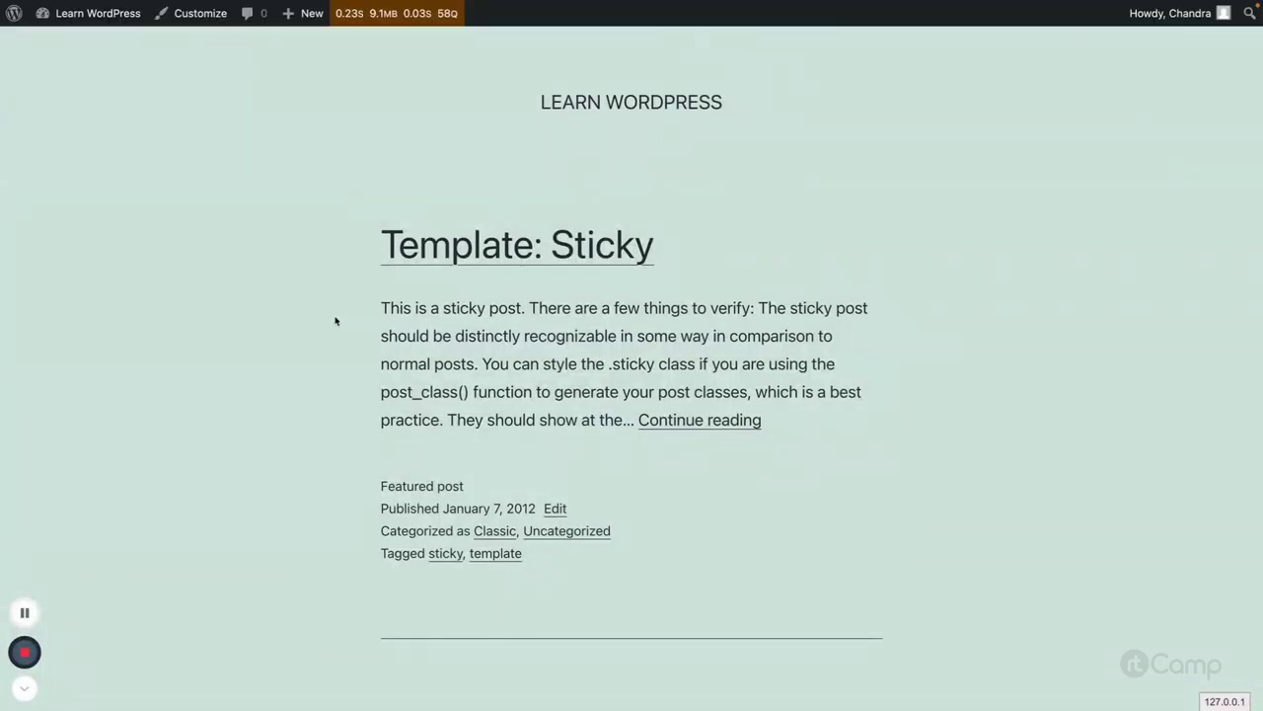
key("ctrl+r")
left_click_drag(7, 14, 283, 39)
left_click(74, 37)
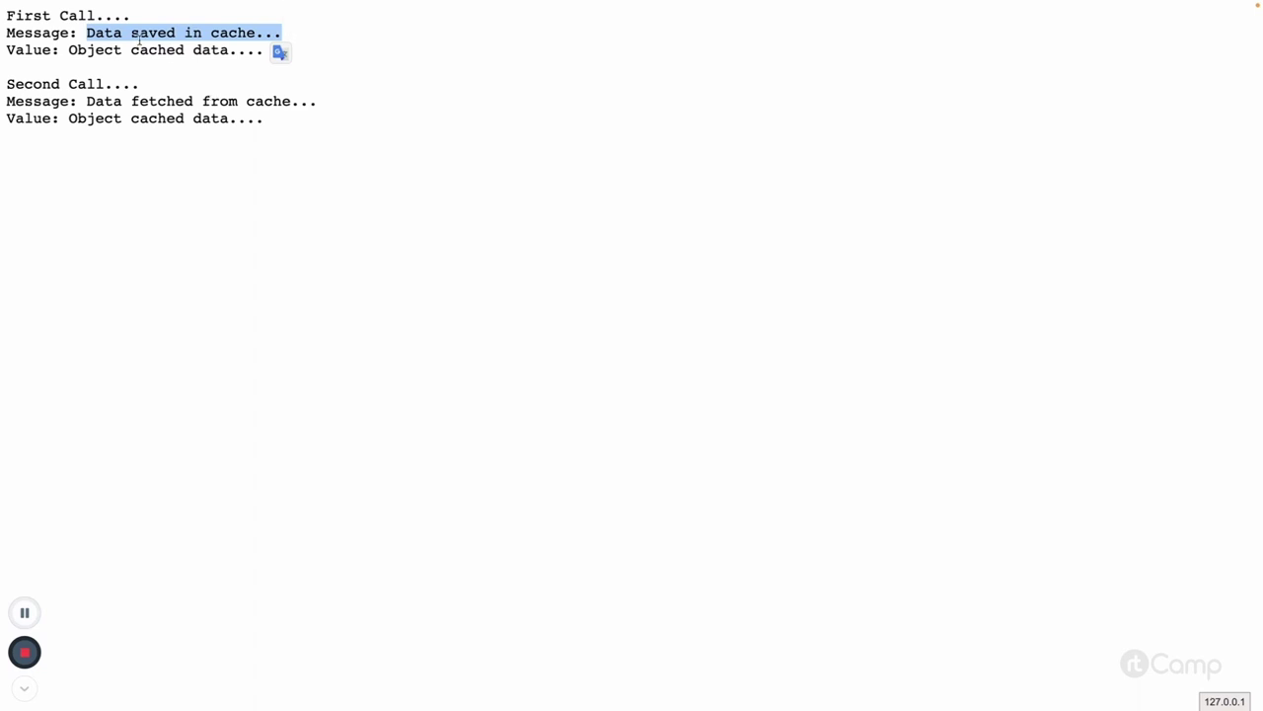
left_click_drag(5, 51, 274, 52)
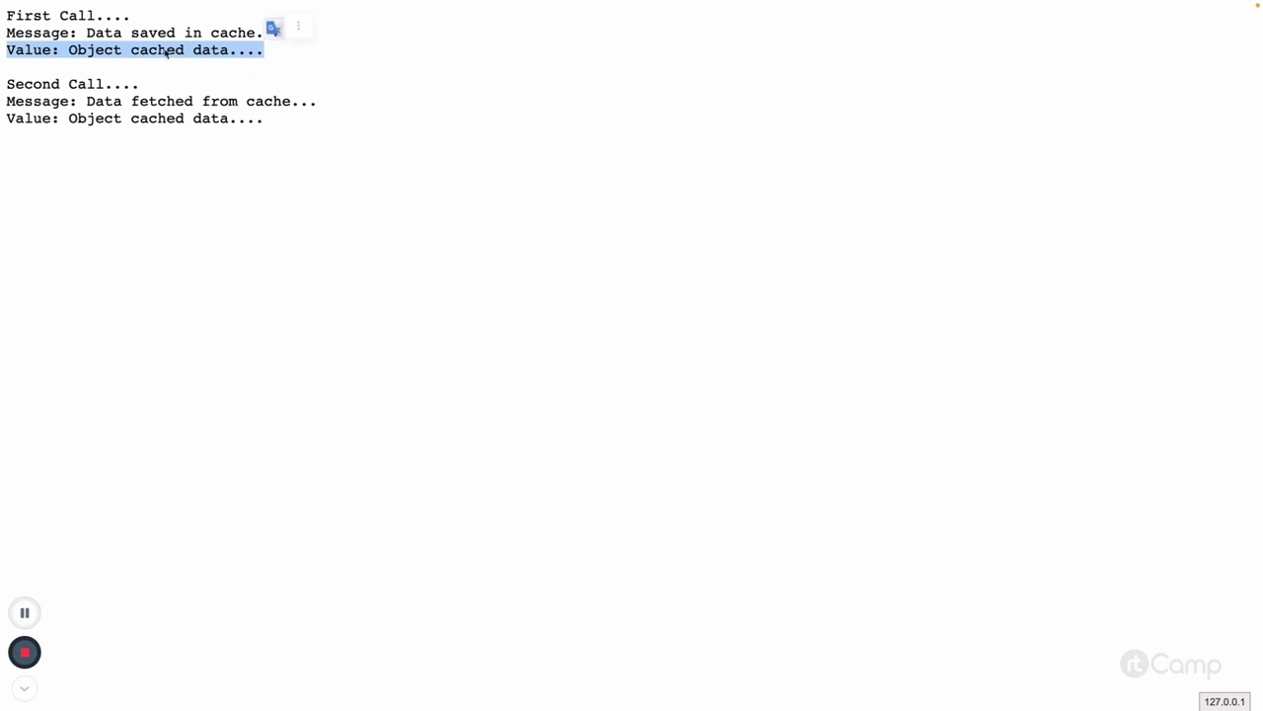
Step: Inspect the message output under Second Call on the reloaded page
left_click(205, 84)
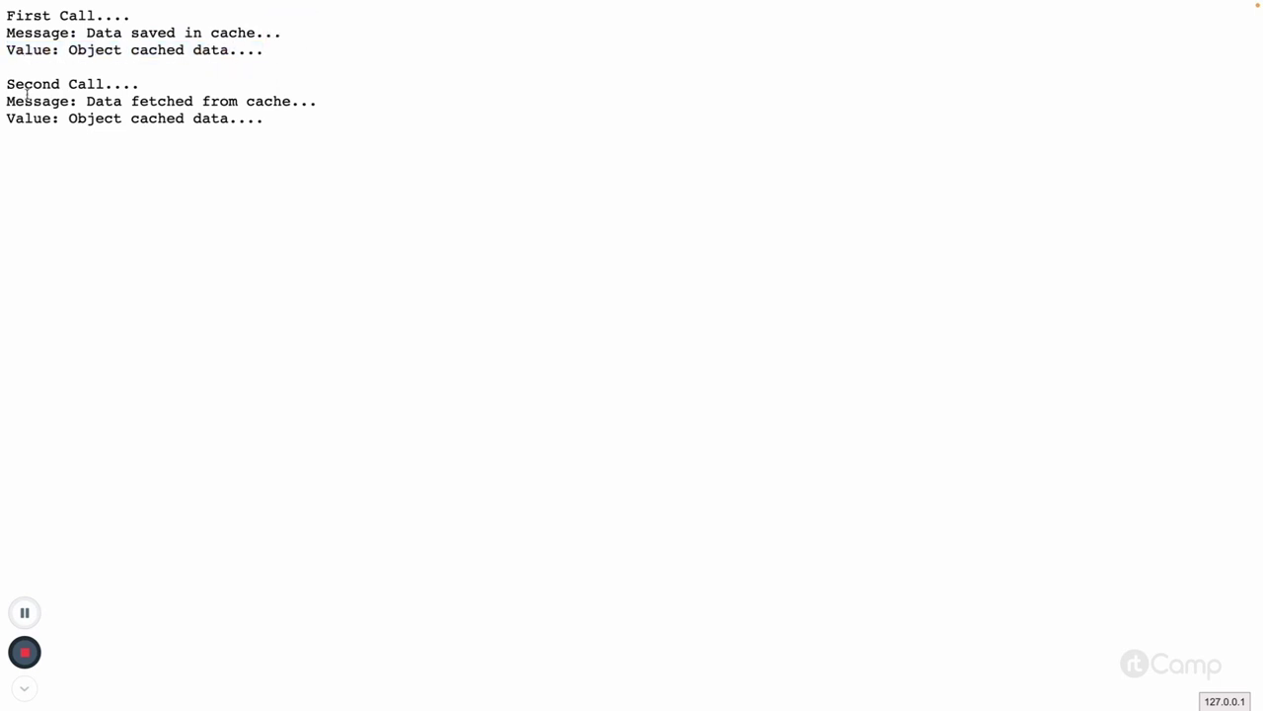
left_click_drag(86, 102, 328, 104)
left_click(158, 135)
Step: Return to cache.php in the code editor and review the first mlb_object_cache_example call in the template_redirect callback
key("ctrl+Right")
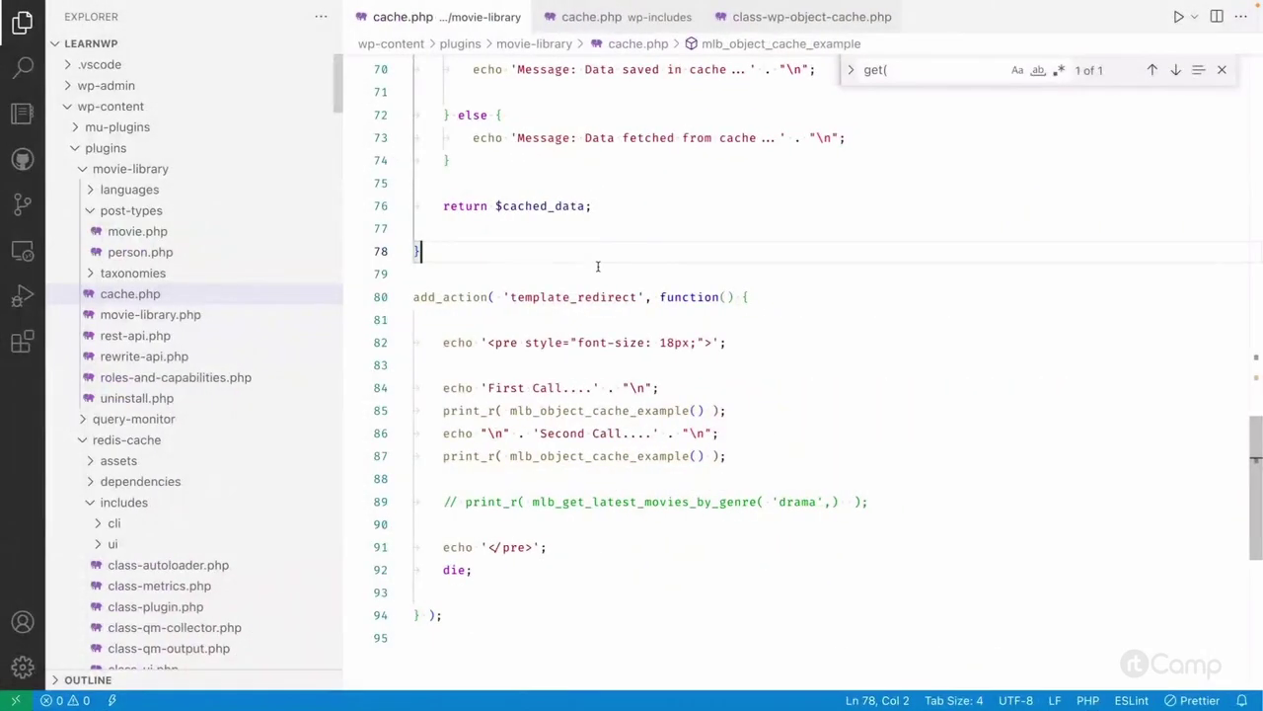
left_click(601, 277)
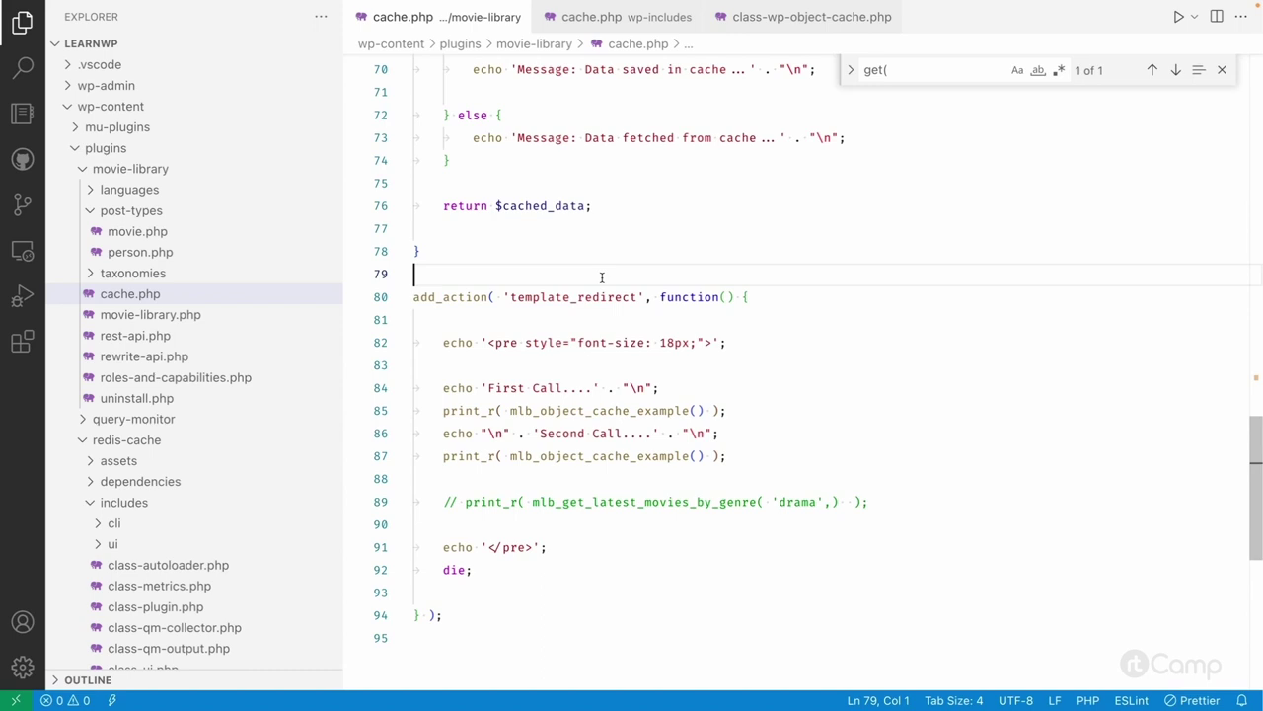
left_click(617, 375)
left_click(620, 411)
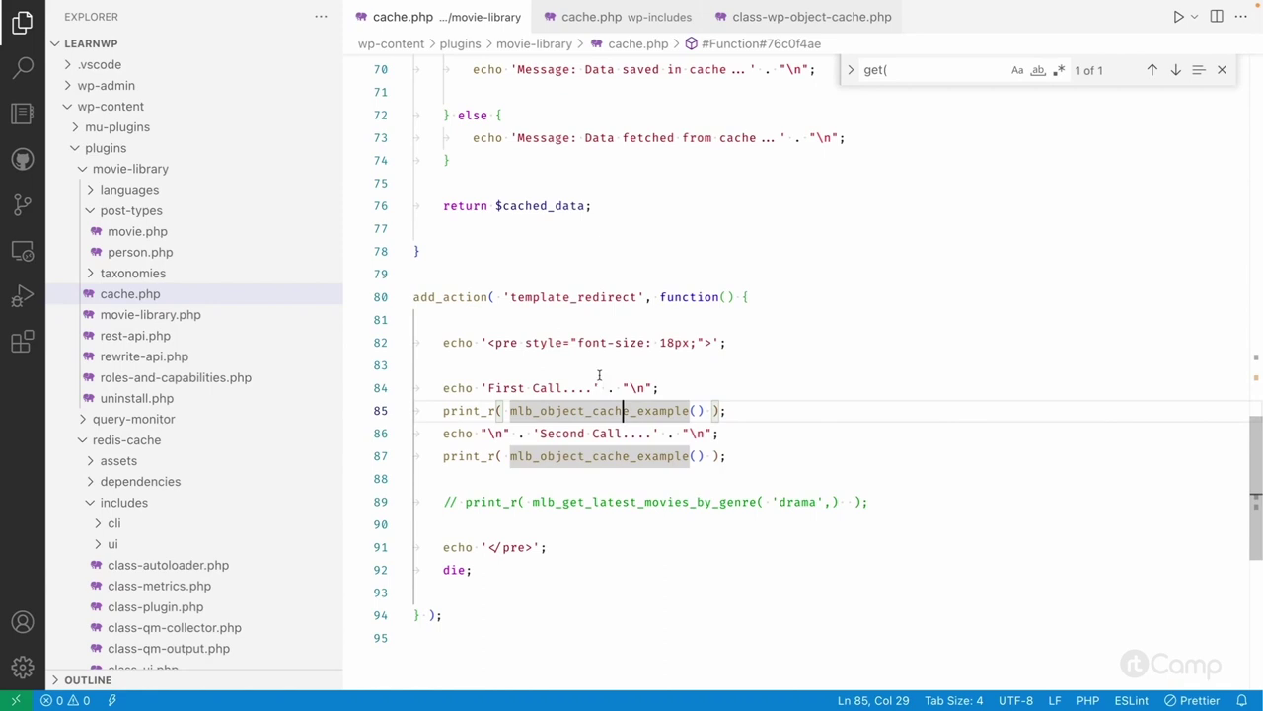
left_click(598, 375)
Step: Review the WP_Object_Cache documentation in the browser, covering the cache's role, its default non-persistence and the wp_cache functions
key("super+Tab")
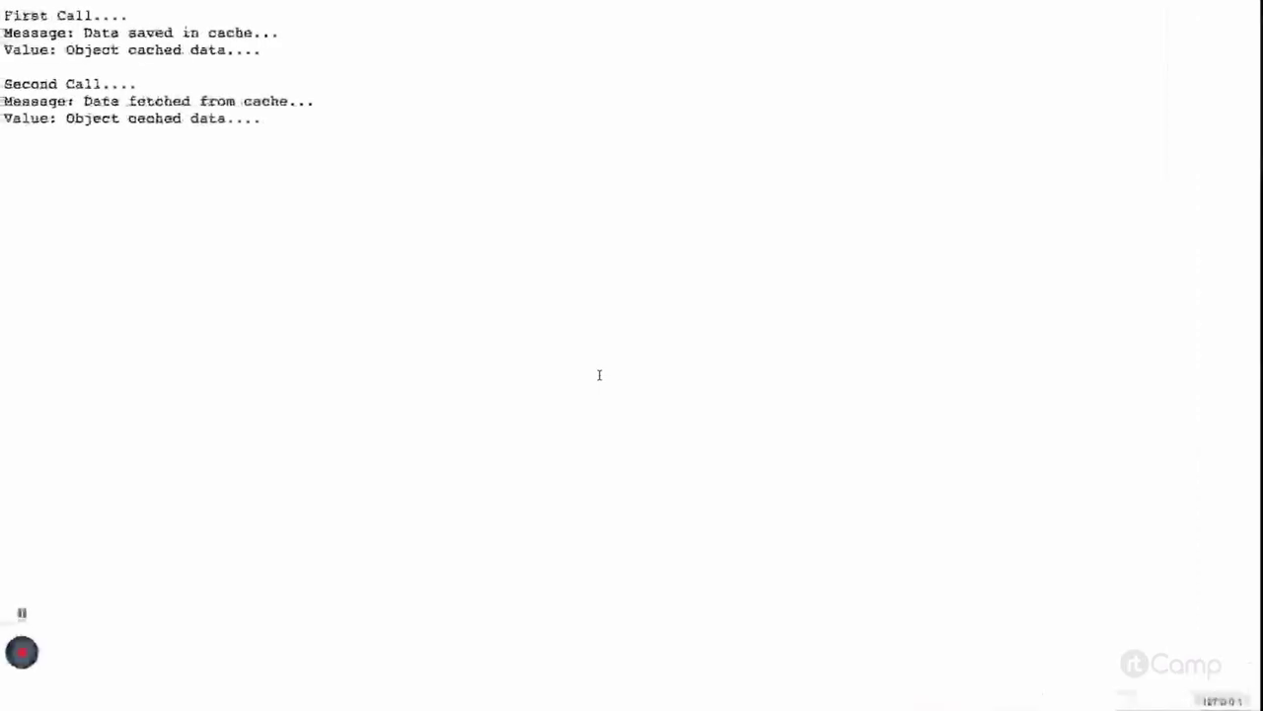
key("ctrl+Tab")
scroll(515, 339, "up", 15)
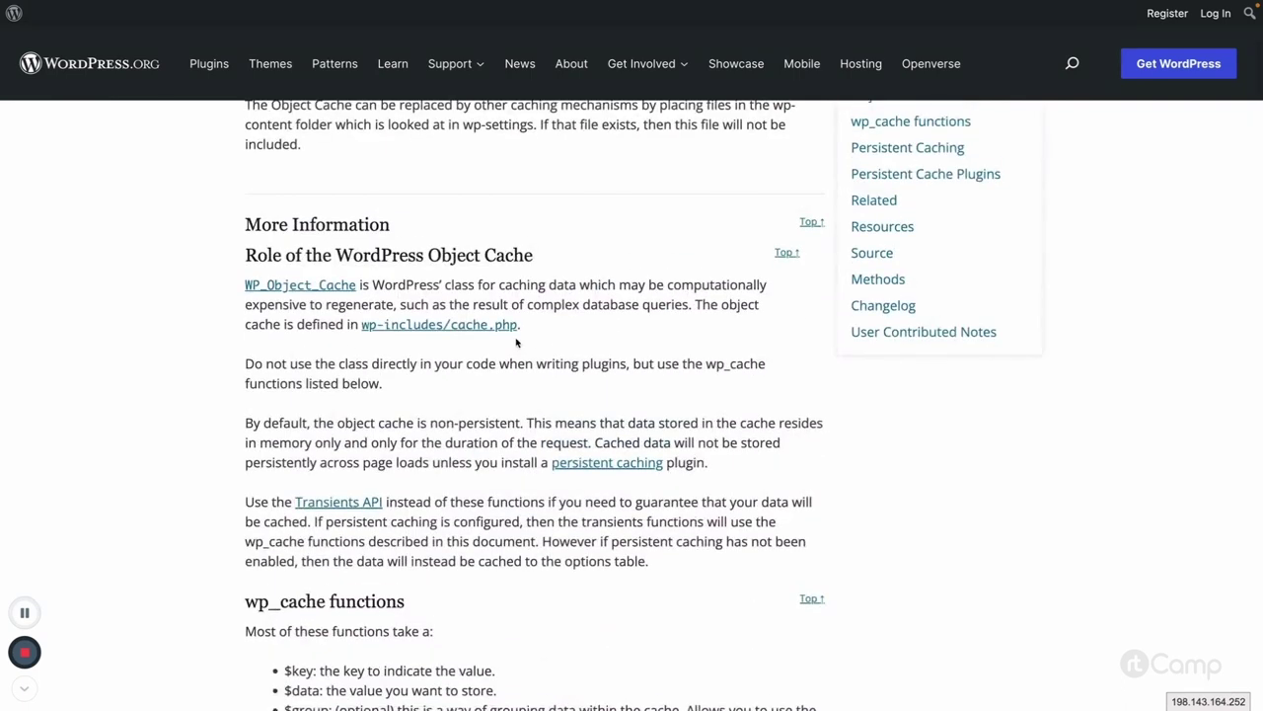
scroll(564, 355, "down", 2)
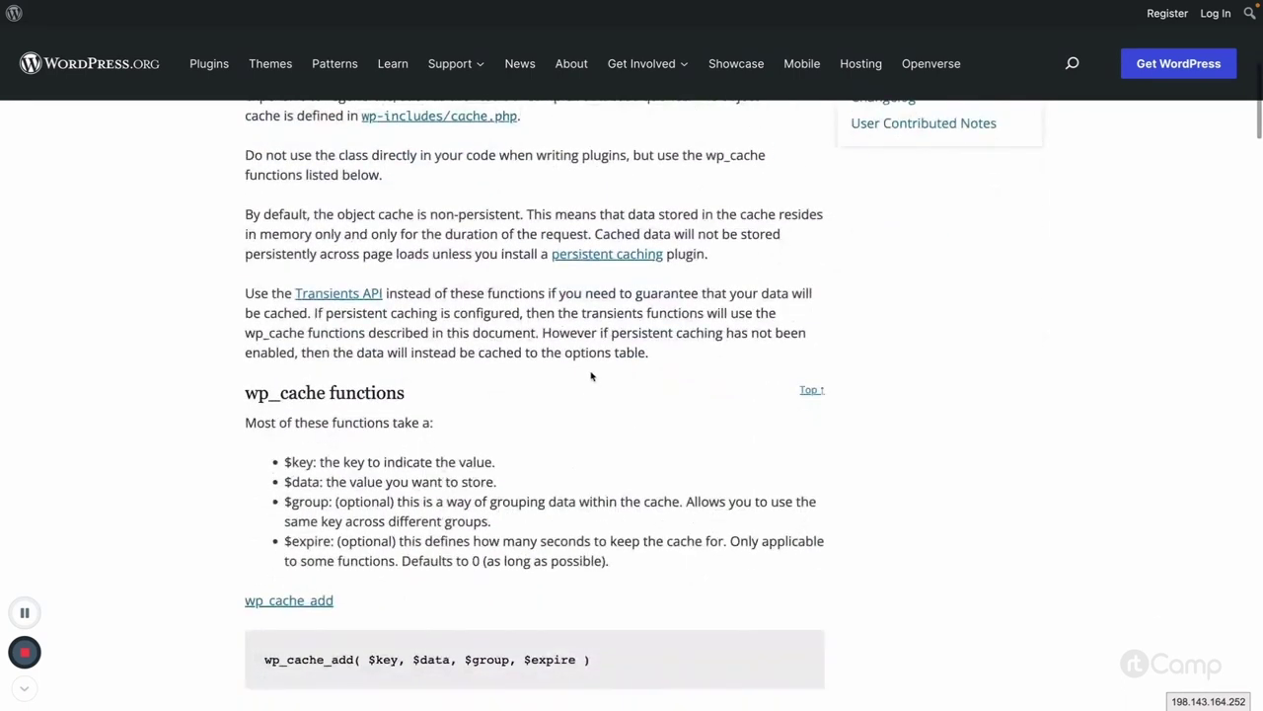
scroll(593, 389, "down", 1)
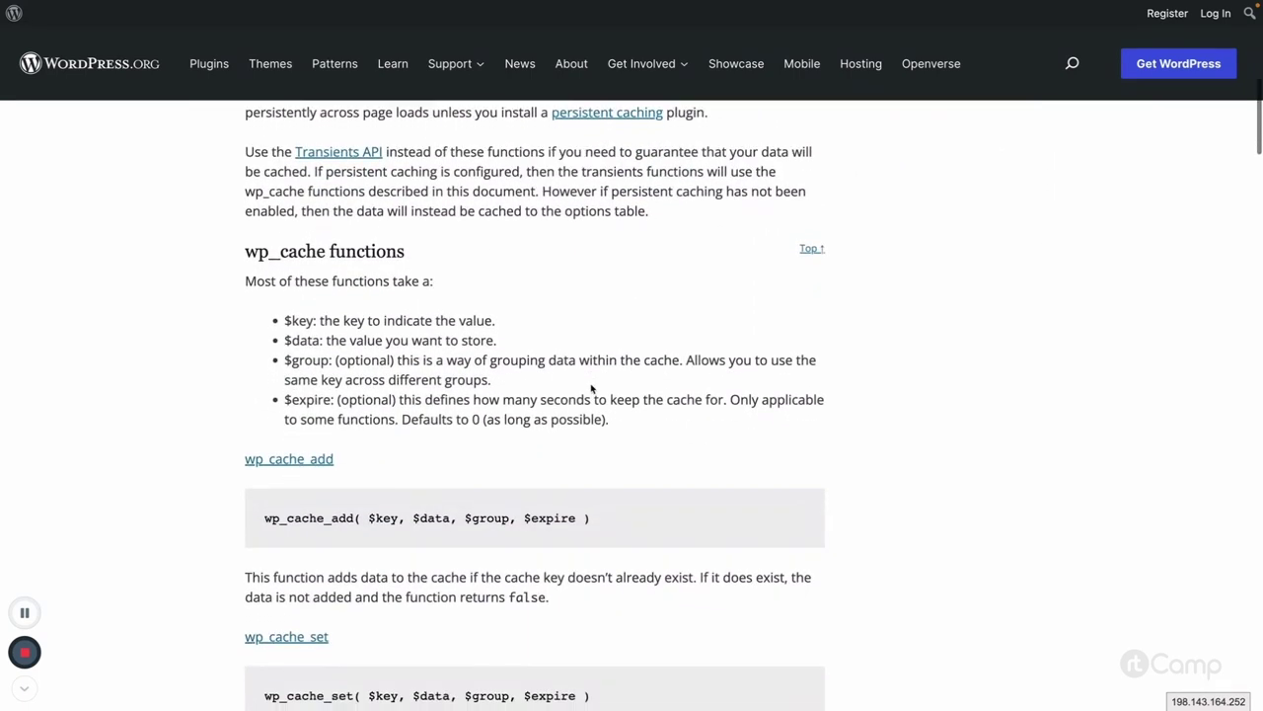
scroll(592, 389, "down", 1)
scroll(592, 388, "down", 1)
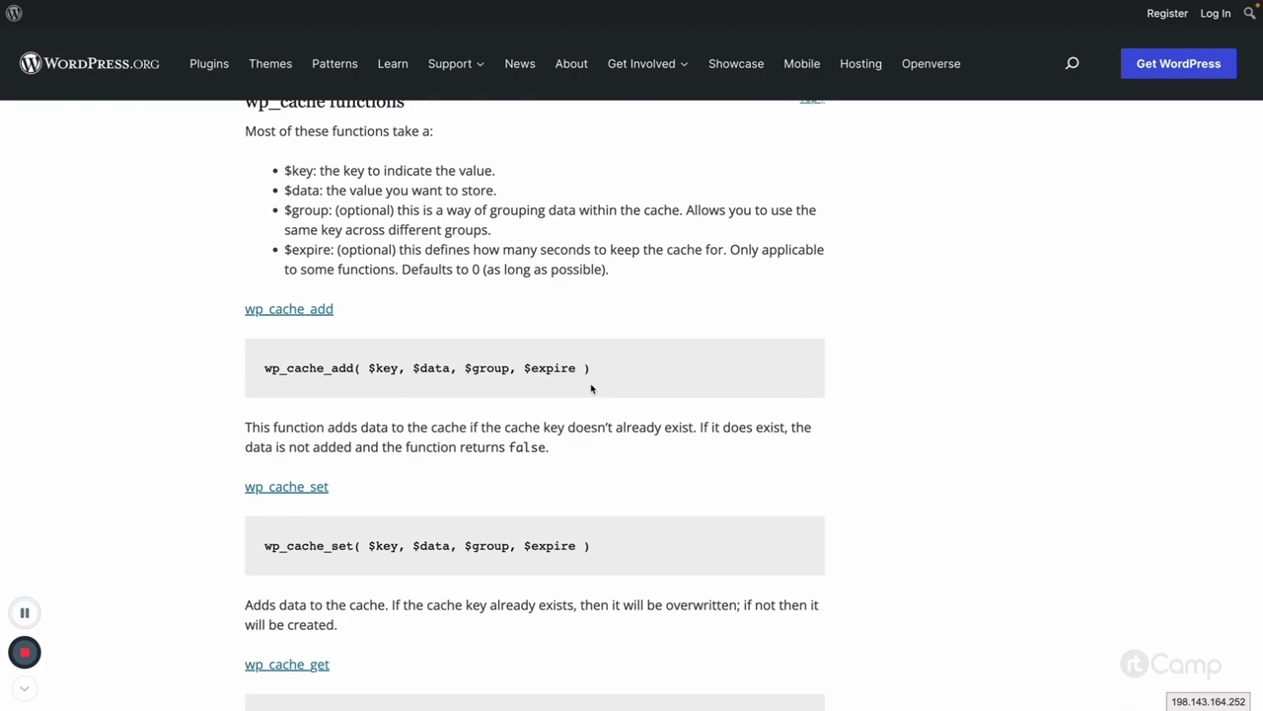
scroll(539, 365, "up", 5)
scroll(539, 365, "up", 1)
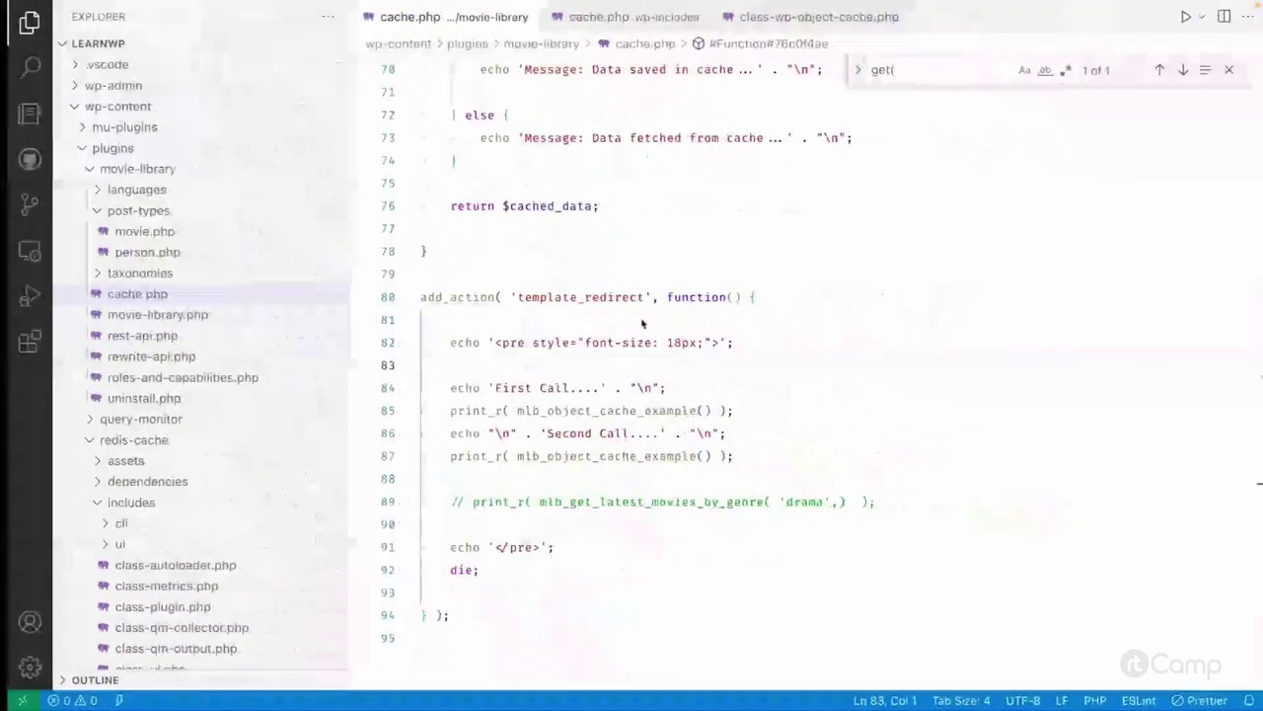
Step: Examine the Install Redis note and its 'brew install redis' command in the header comment of the plugin's cache.php
scroll(640, 319, "up", 15)
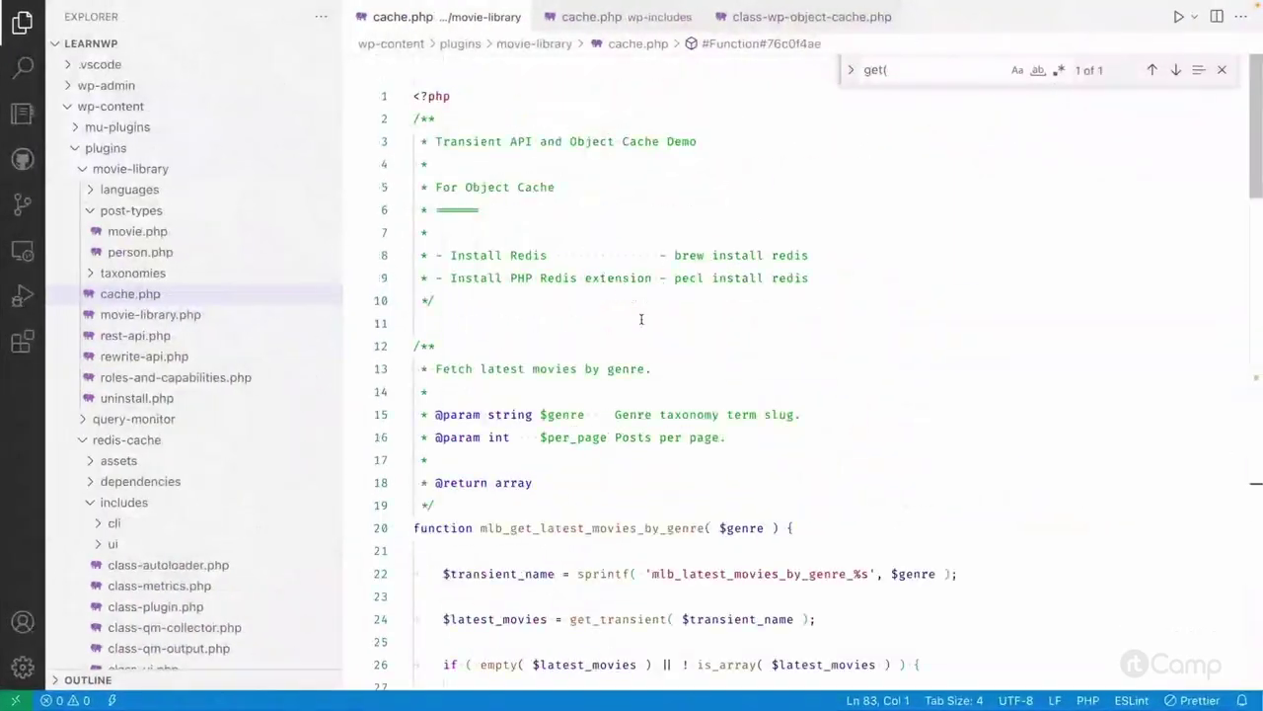
double_click(521, 255)
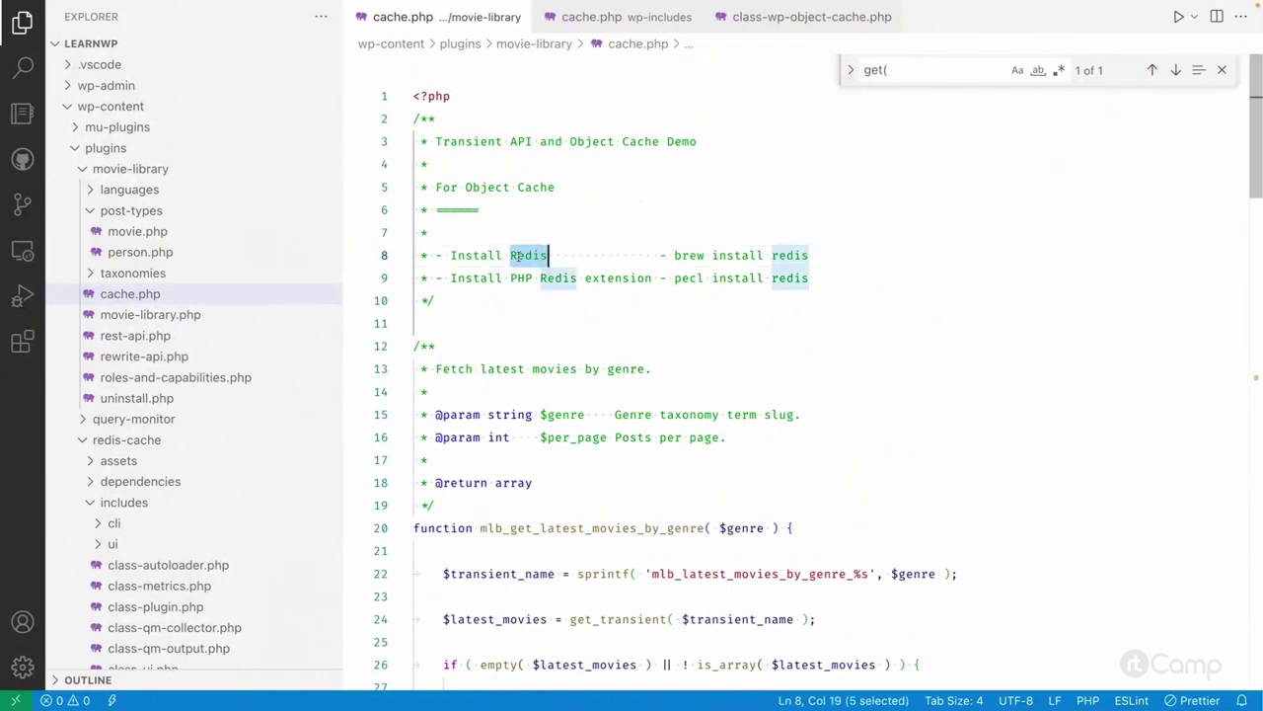
key("Left")
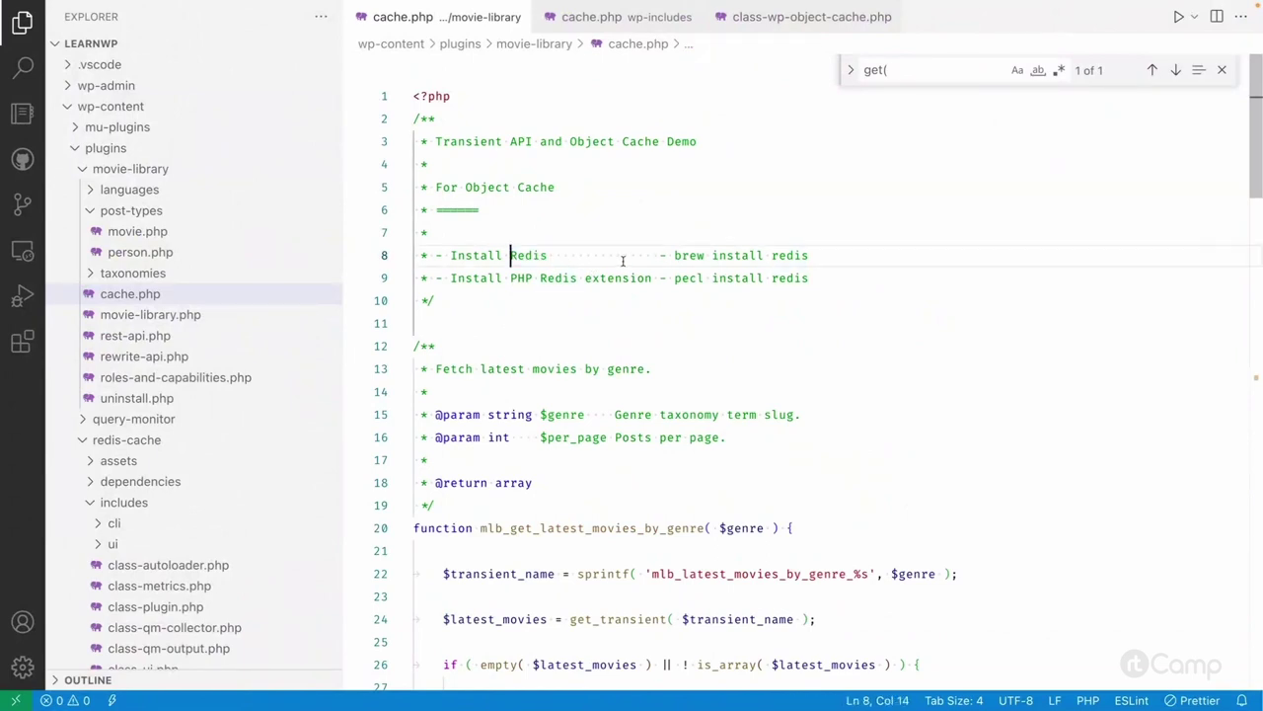
left_click(676, 255)
left_click(814, 255, "shift")
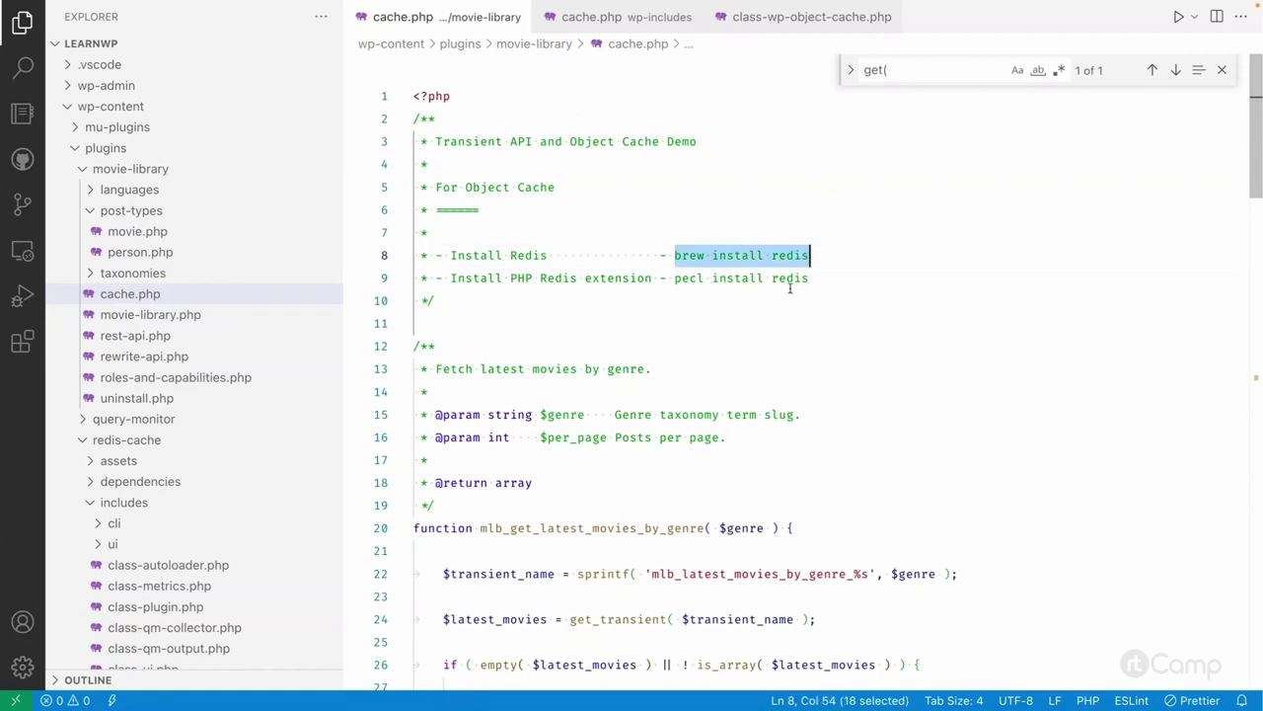
Step: Examine the PHP Redis extension note and its 'pecl install redis' command in the header comment
left_click(787, 281)
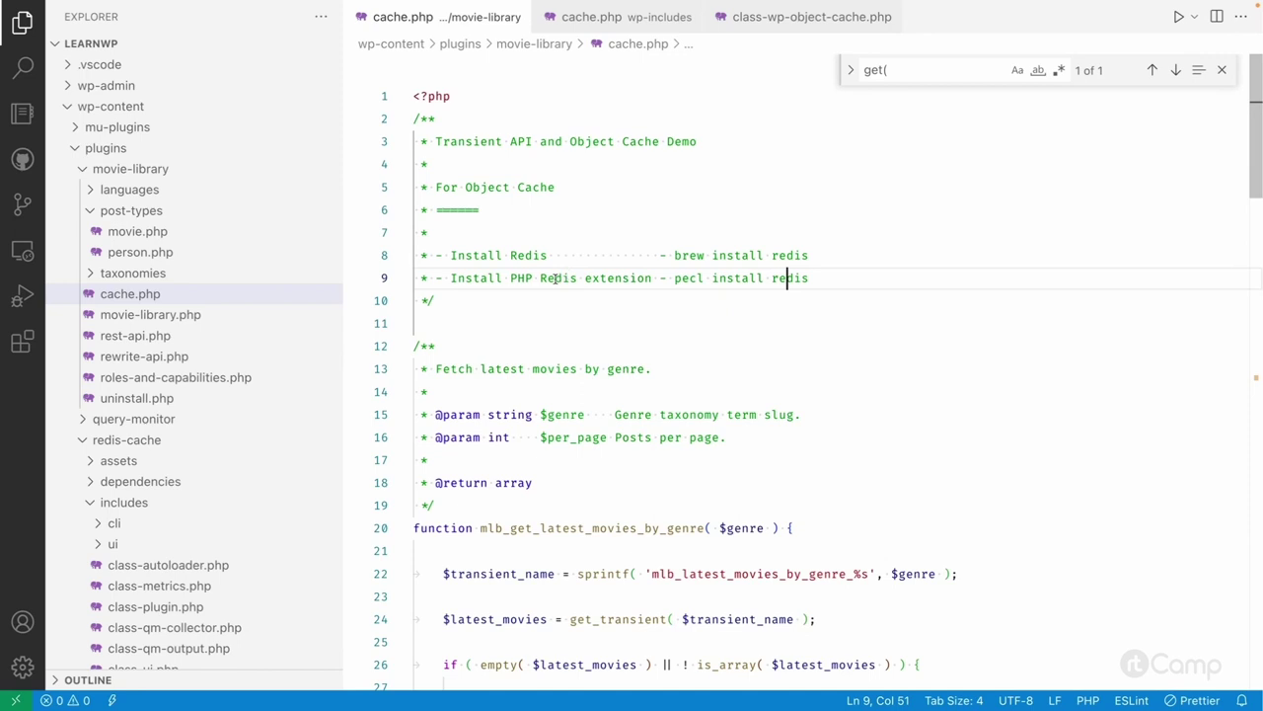
double_click(779, 255)
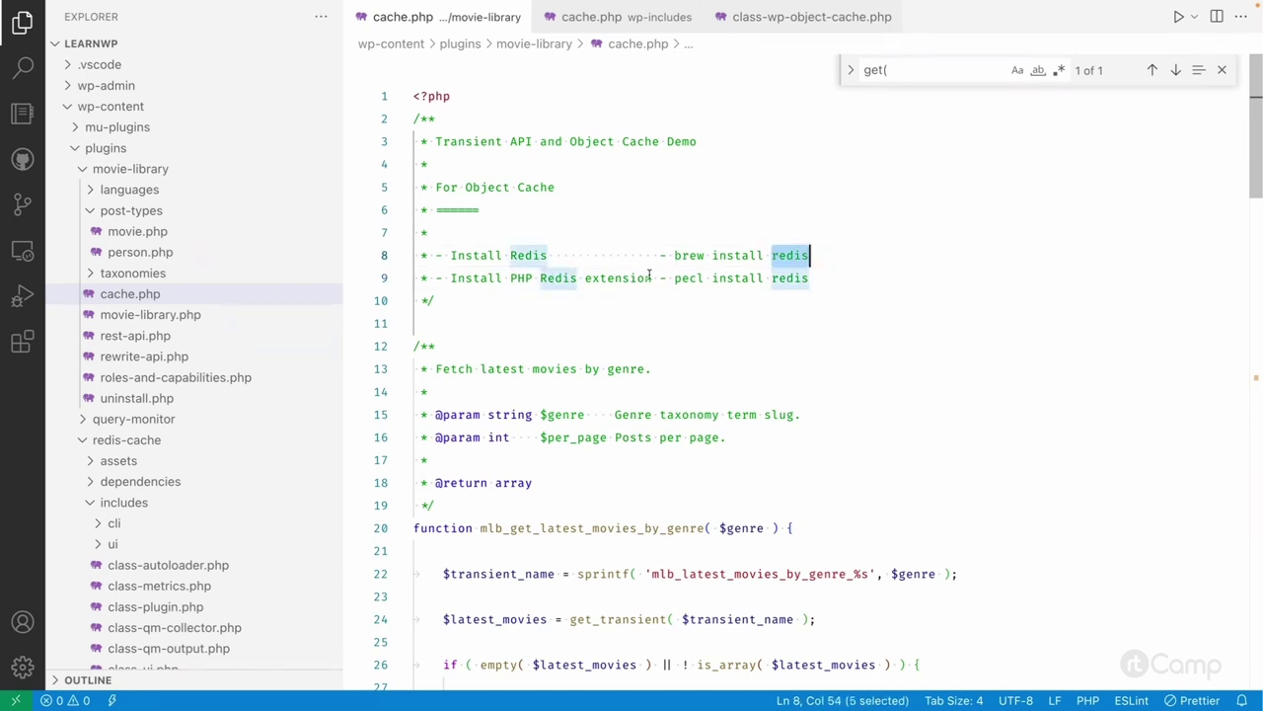
left_click(588, 277)
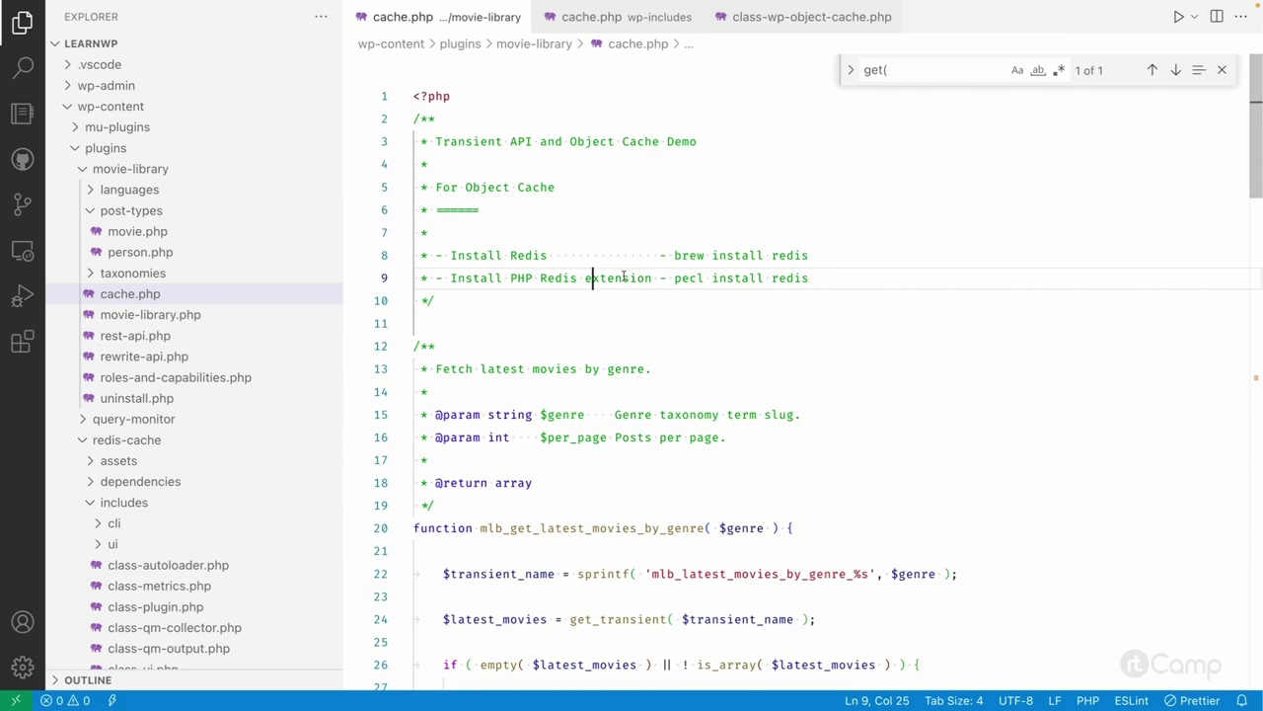
double_click(688, 278)
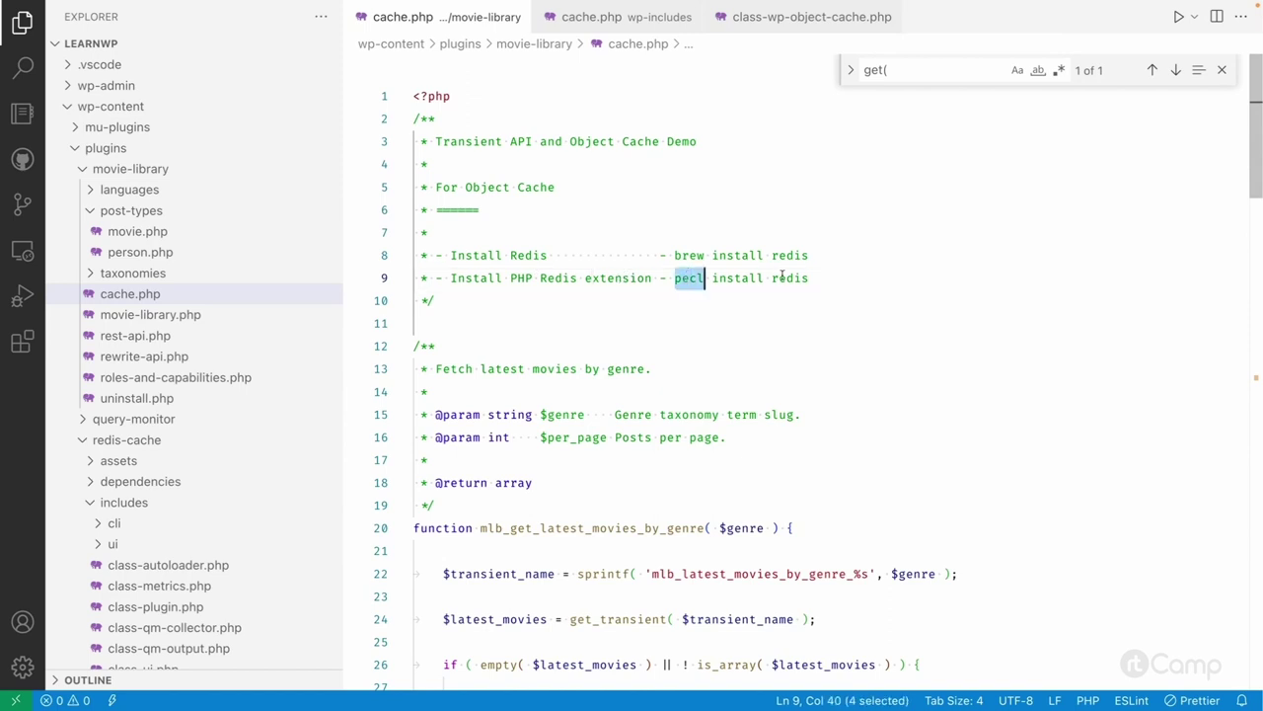
left_click(794, 278)
double_click(686, 277)
left_click(811, 277)
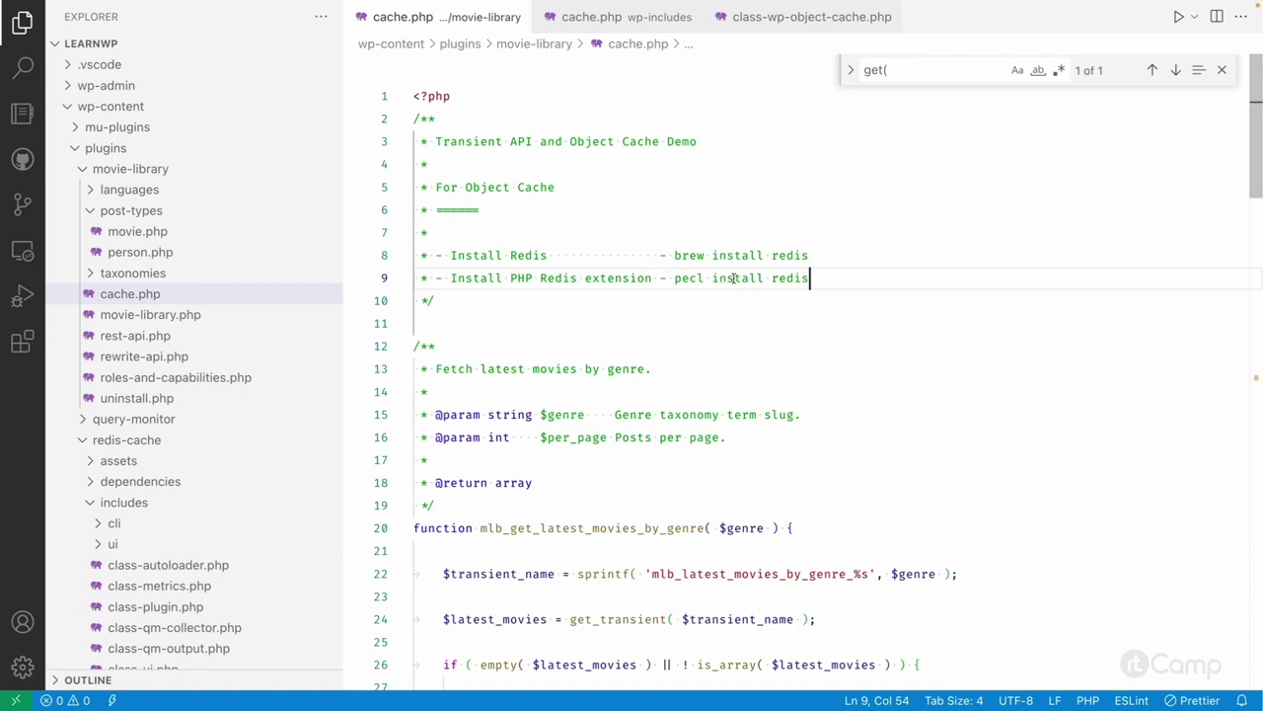
left_click(713, 304)
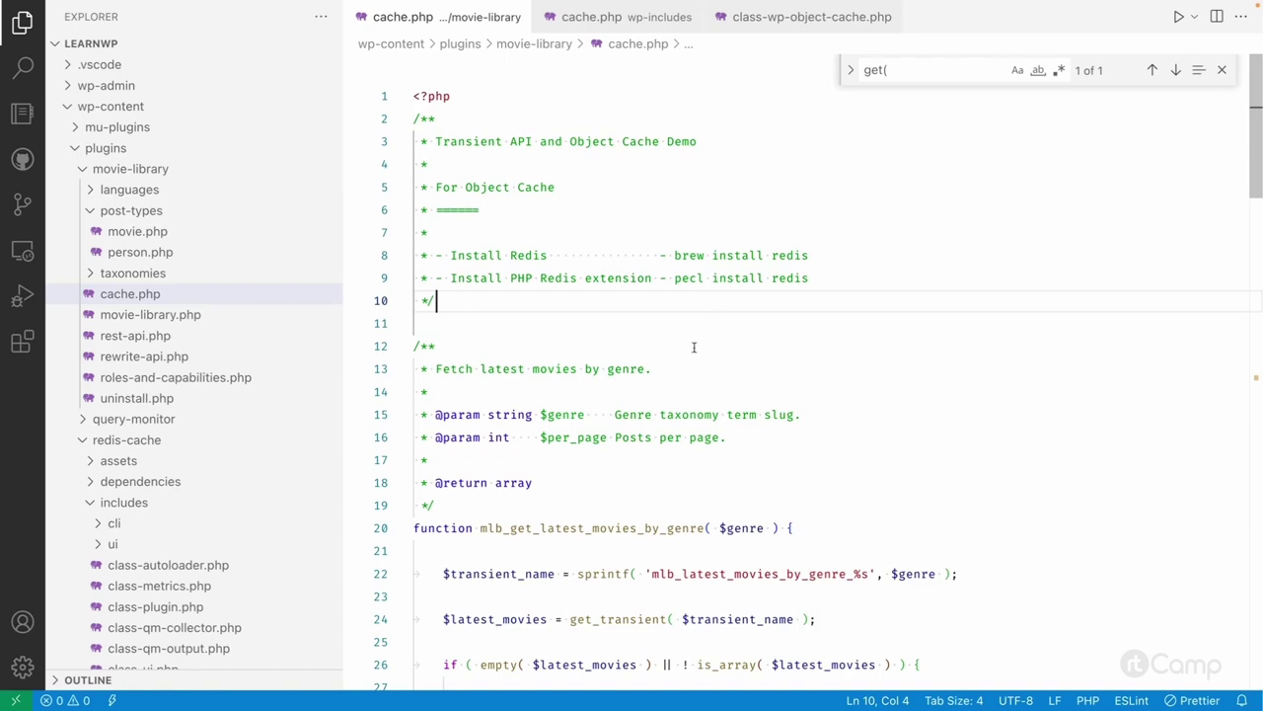
Step: Switch to the WordPress admin dashboard in the browser and open the list of installed plugins
key("ctrl+Left")
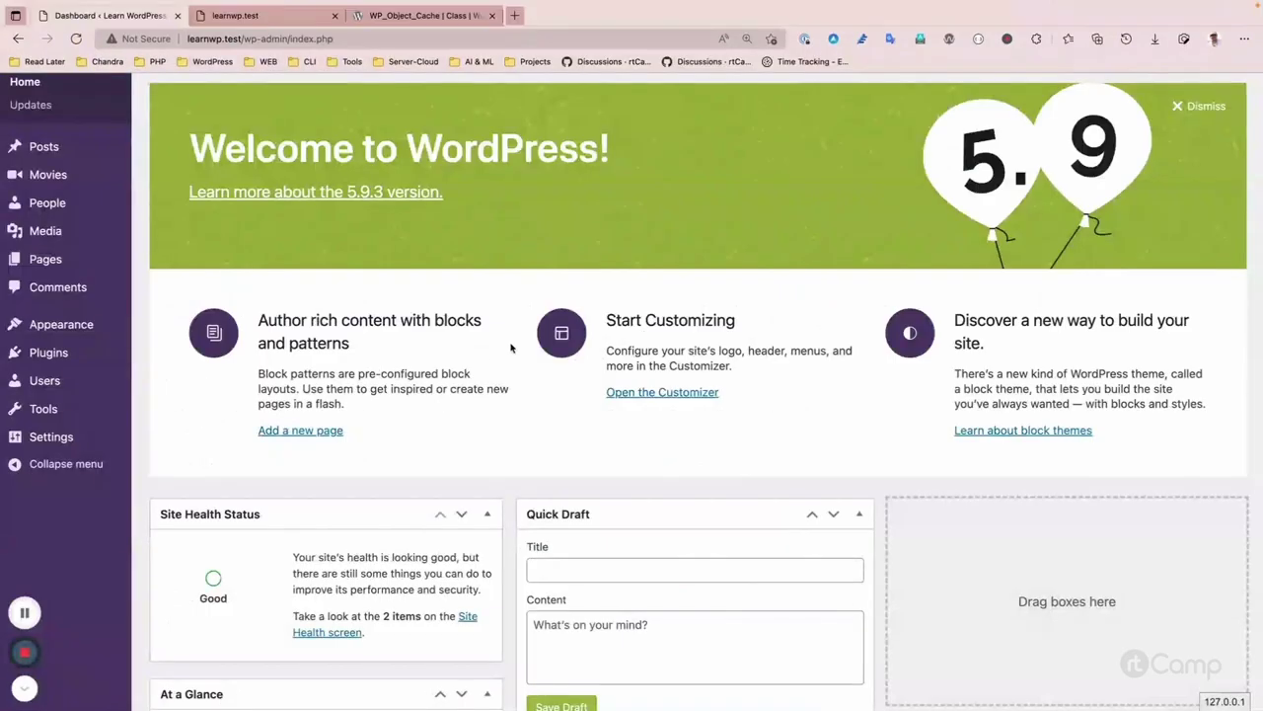
left_click(99, 354)
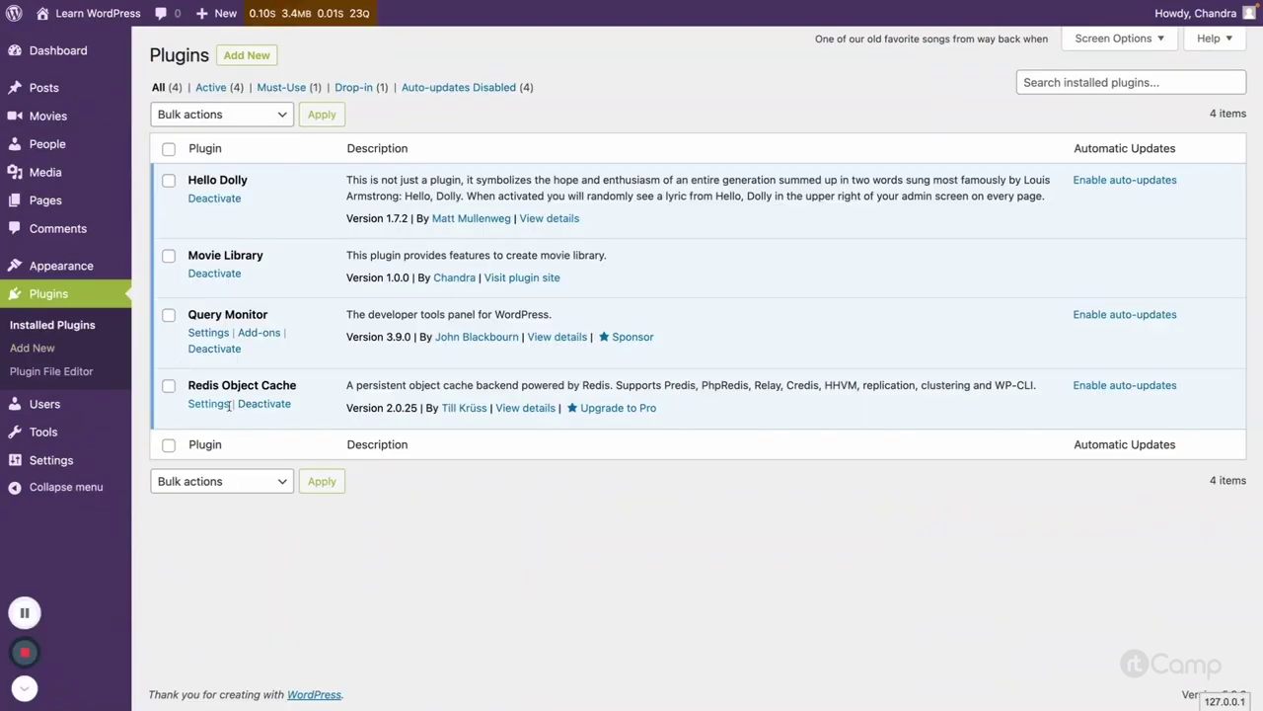